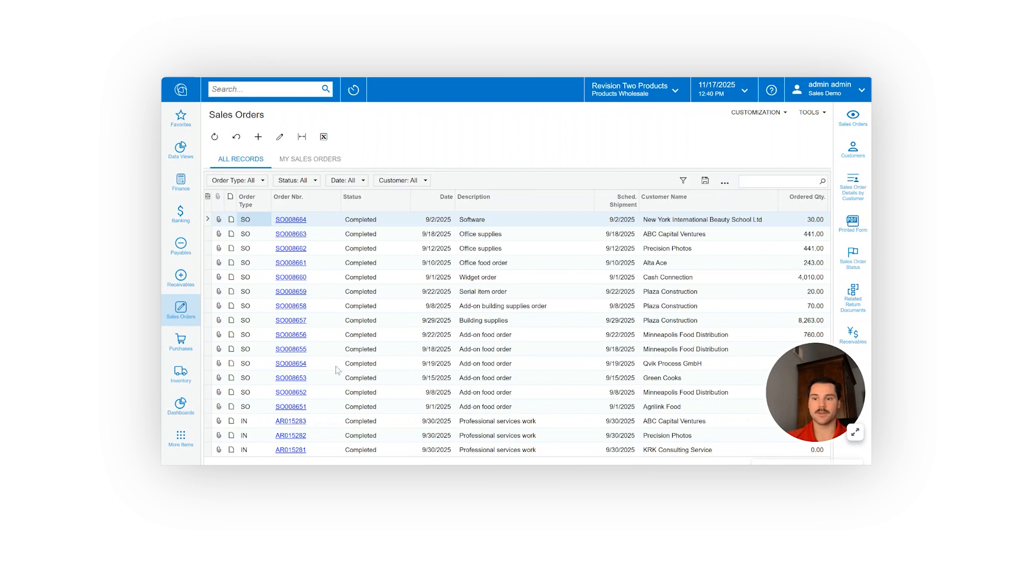
# Open the Sales Orders list and create a new sales order record from it
pyautogui.click(190, 310)
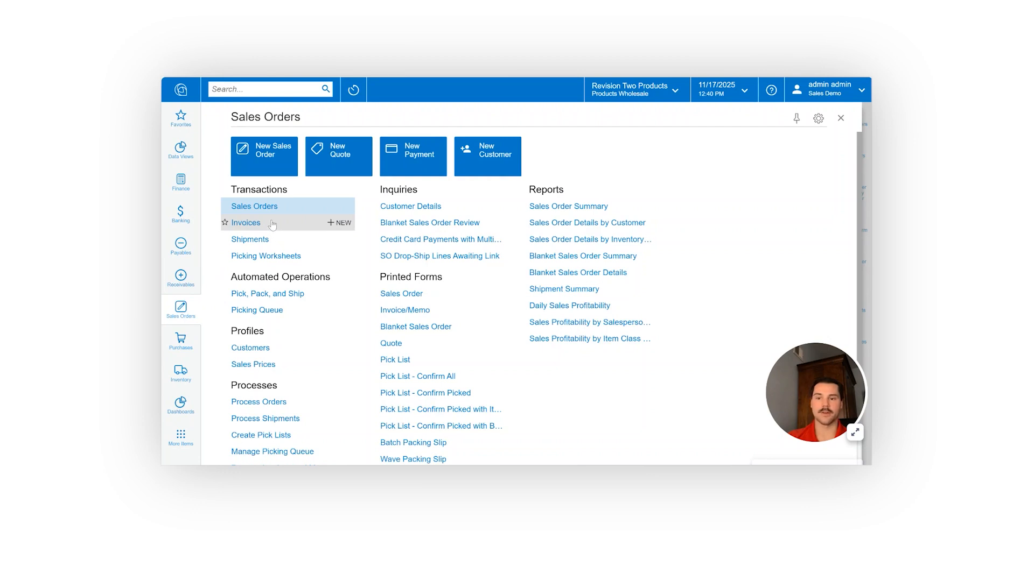
pyautogui.click(254, 207)
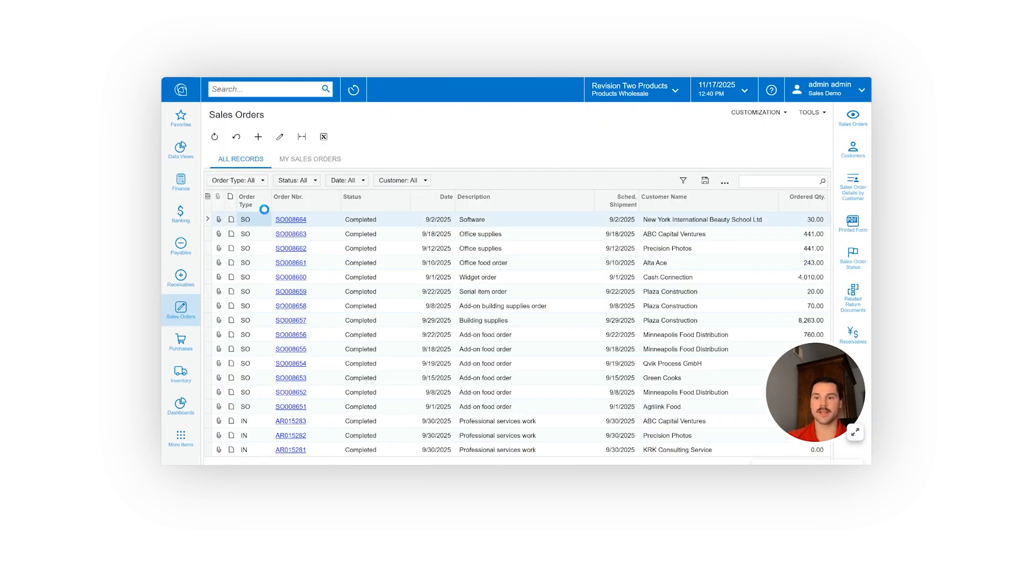
pyautogui.click(260, 138)
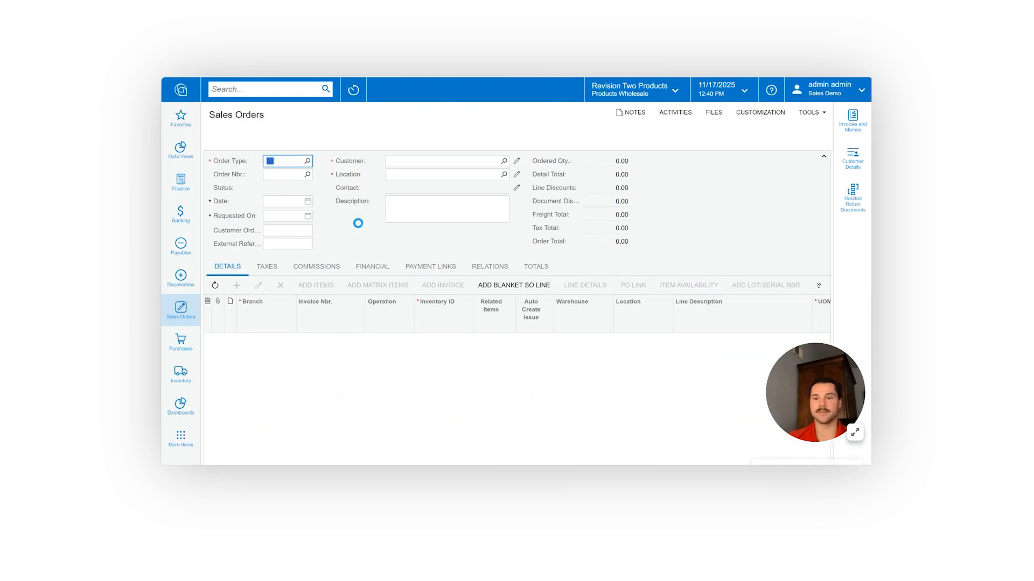
# Start a blank sales order directly from the Sales Orders entry under Transactions
pyautogui.click(182, 306)
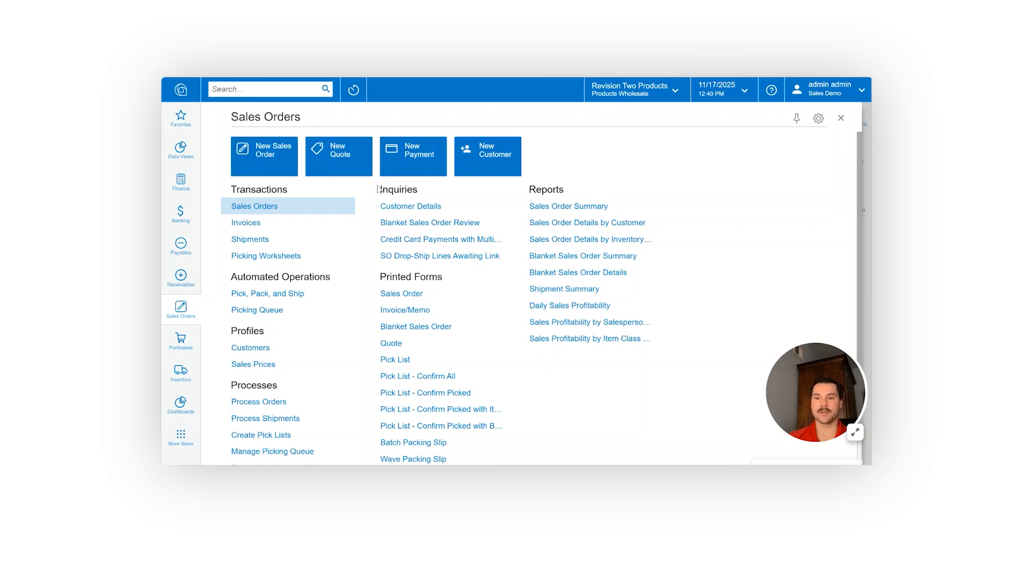
pyautogui.click(841, 118)
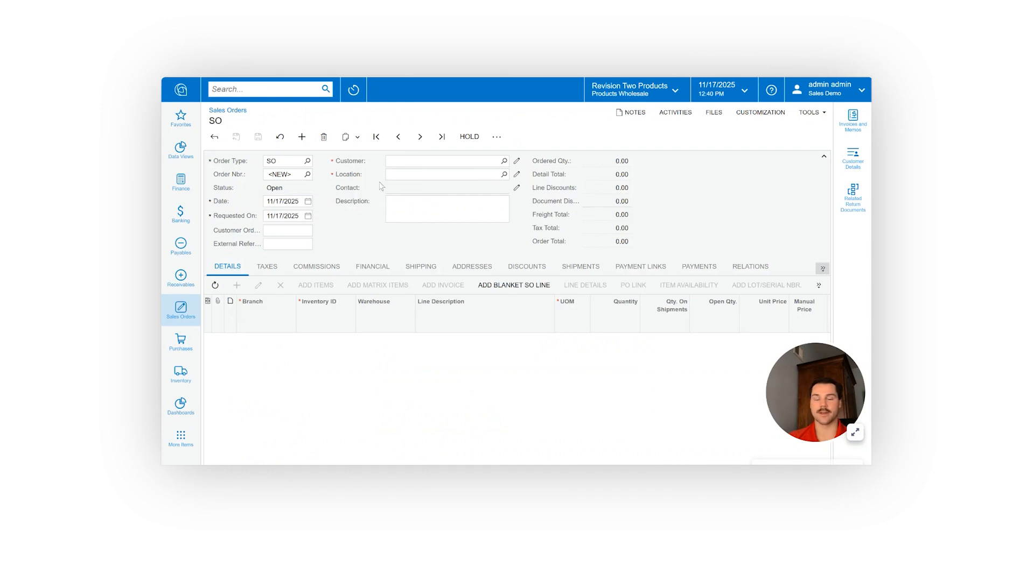
pyautogui.click(192, 319)
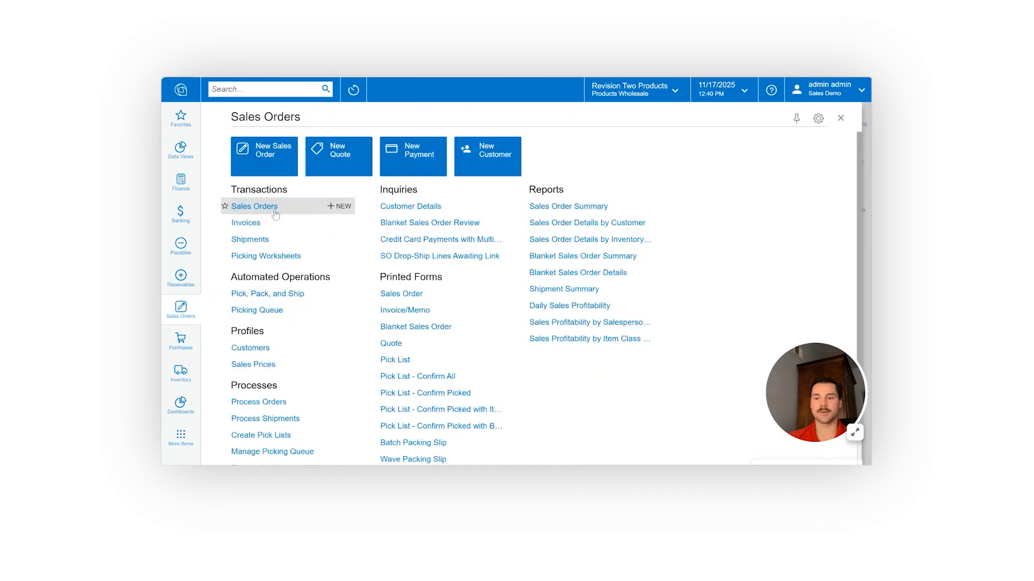
pyautogui.click(343, 207)
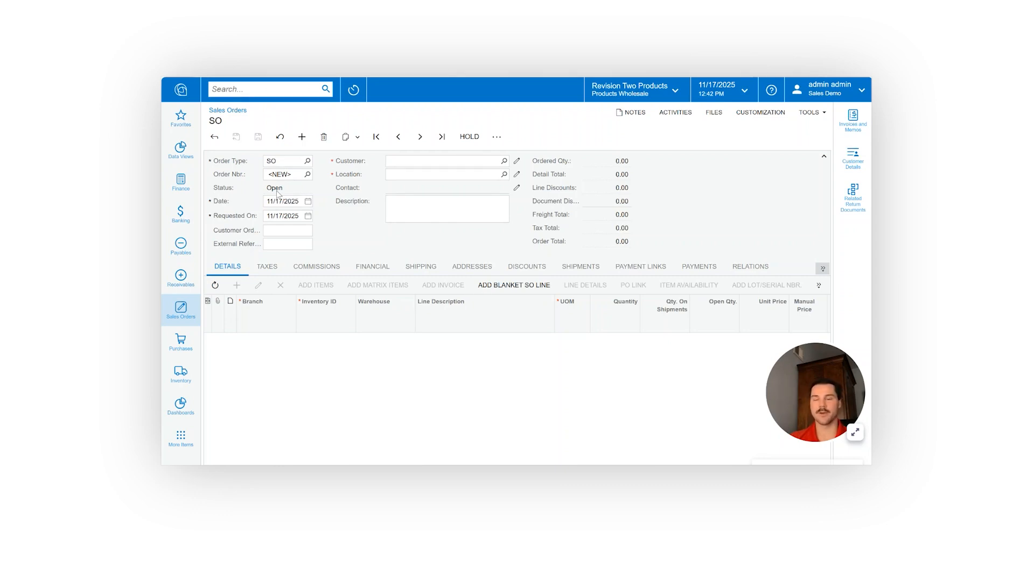
# Examine the order's date calendar and the customer order and external reference fields without entering anything
pyautogui.click(307, 202)
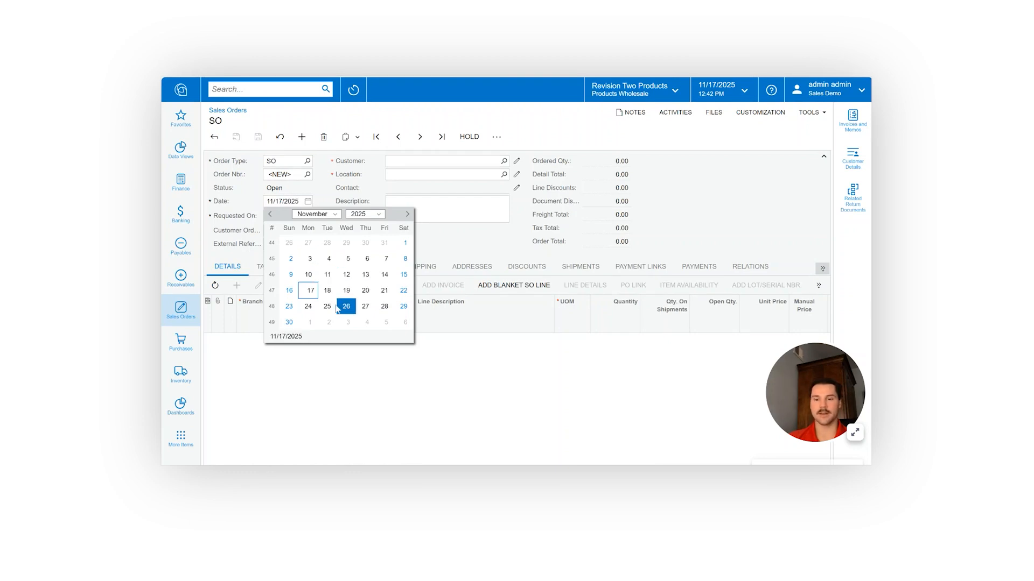
pyautogui.click(337, 193)
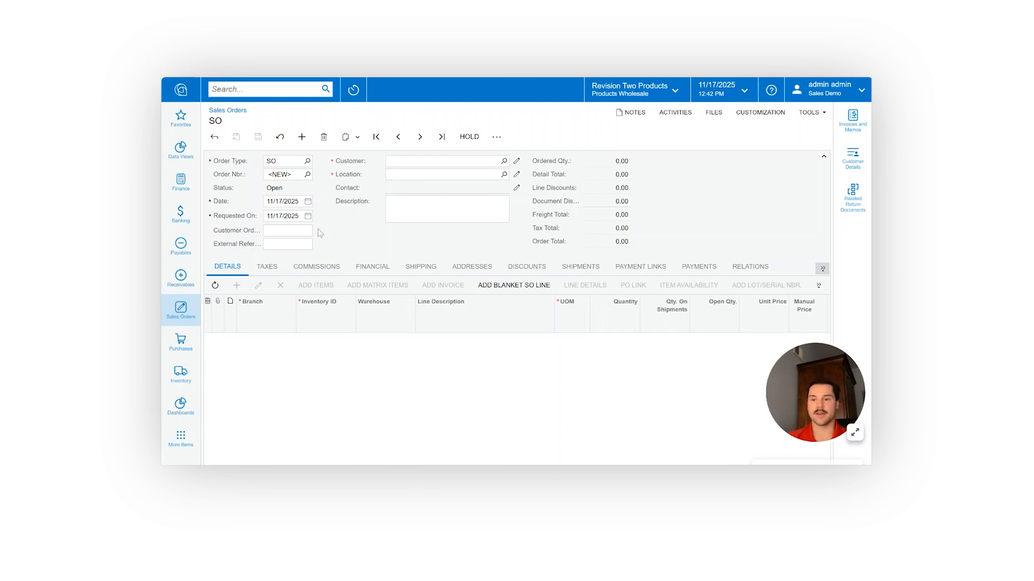
pyautogui.click(298, 232)
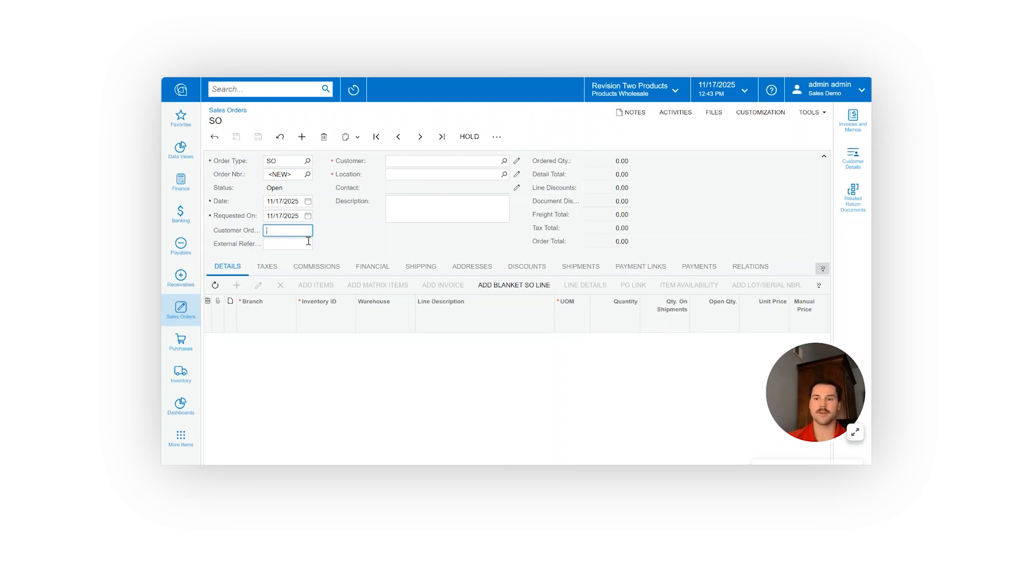
pyautogui.click(306, 245)
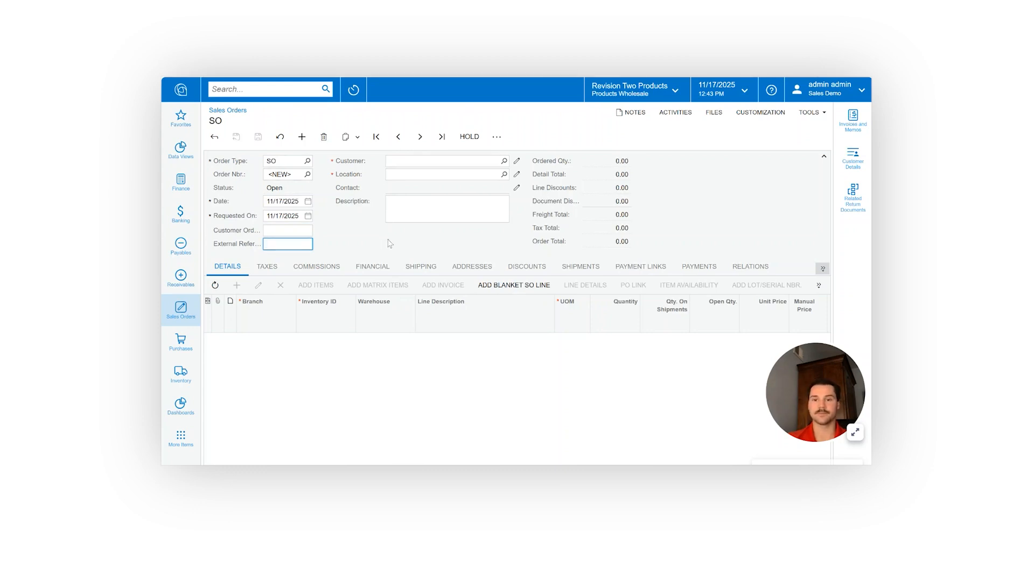
# Choose BAKER-DEVE (Baker Development) from the second page of the customer lookup as the order's customer
pyautogui.click(504, 161)
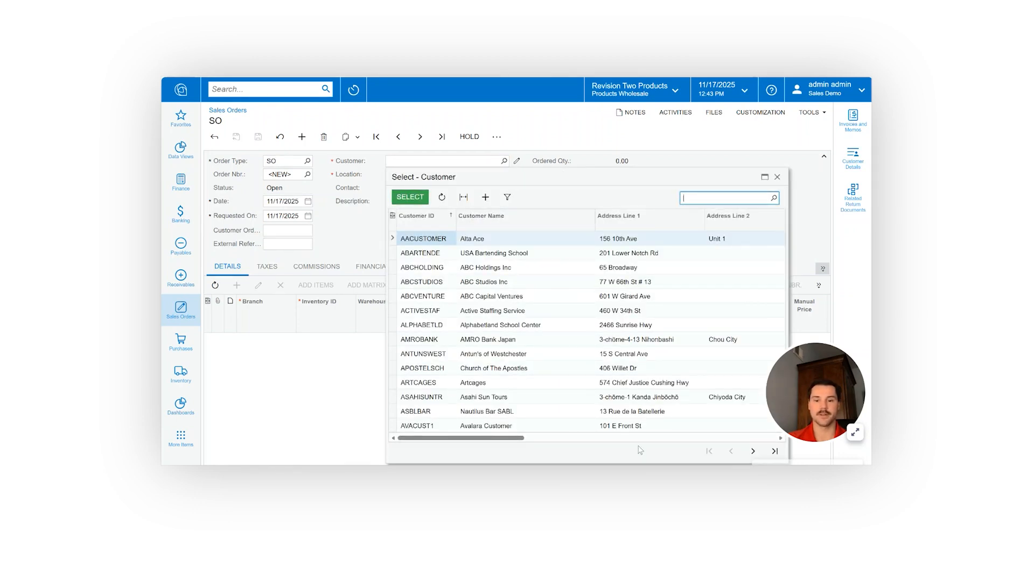
pyautogui.click(754, 451)
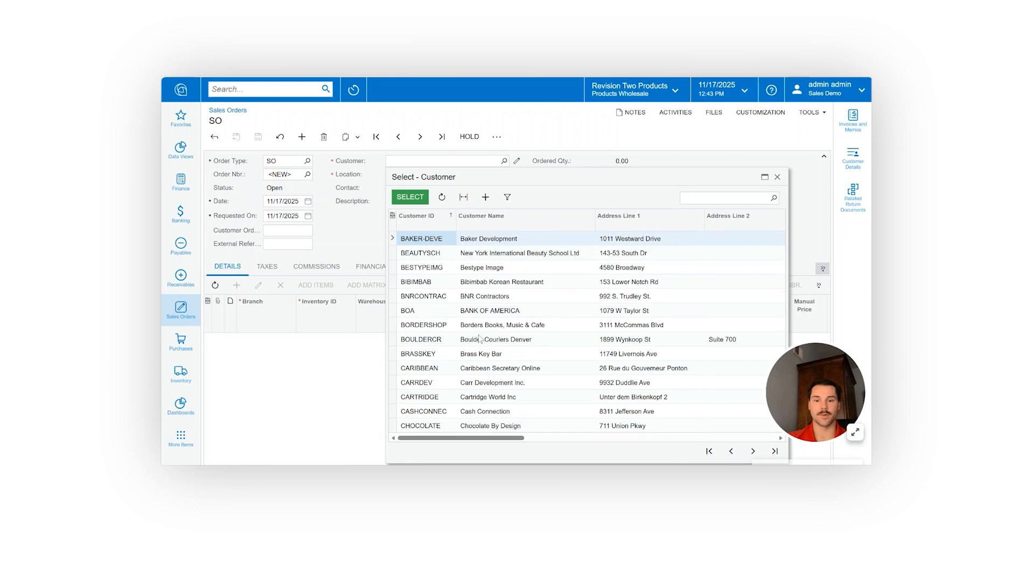
pyautogui.click(410, 197)
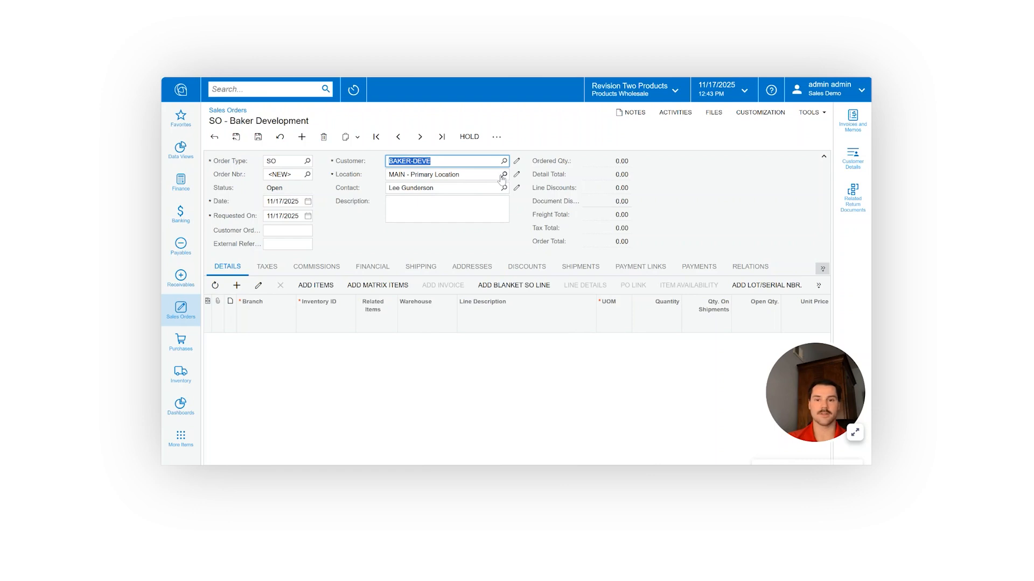
# Review the locations and contacts available for the customer, keep the defaults, and look at the description field
pyautogui.click(502, 175)
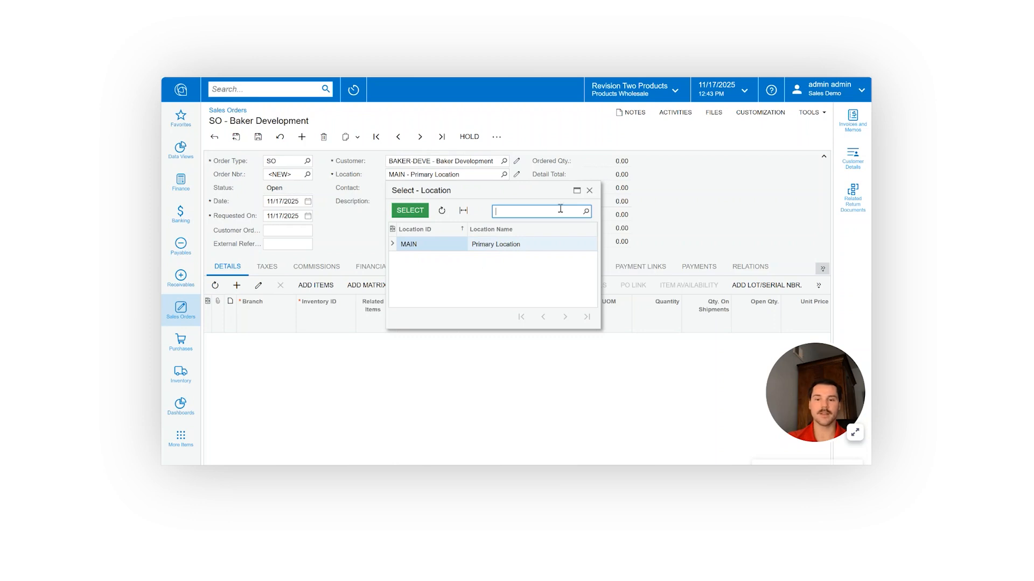
pyautogui.click(589, 191)
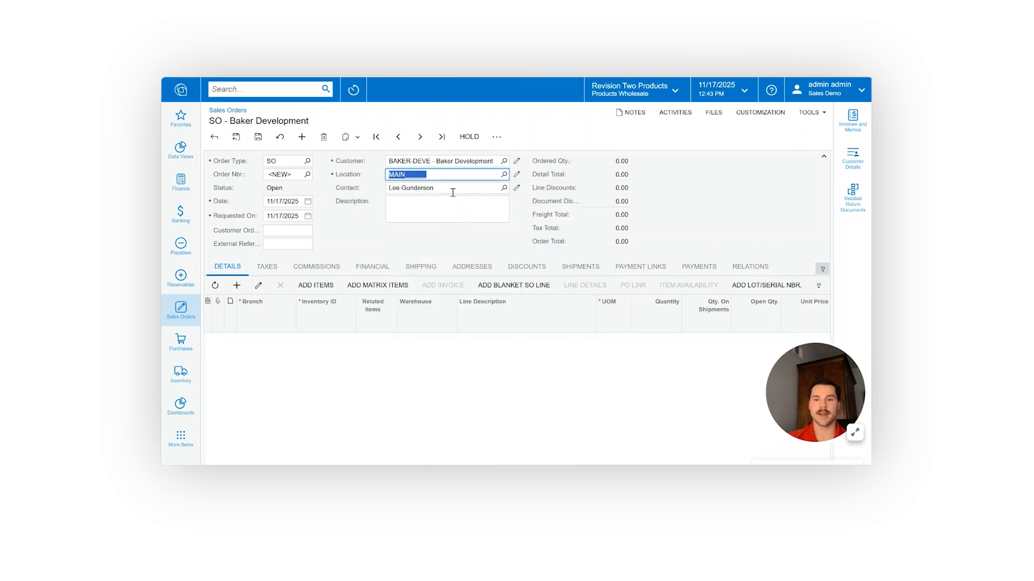
pyautogui.press('Tab')
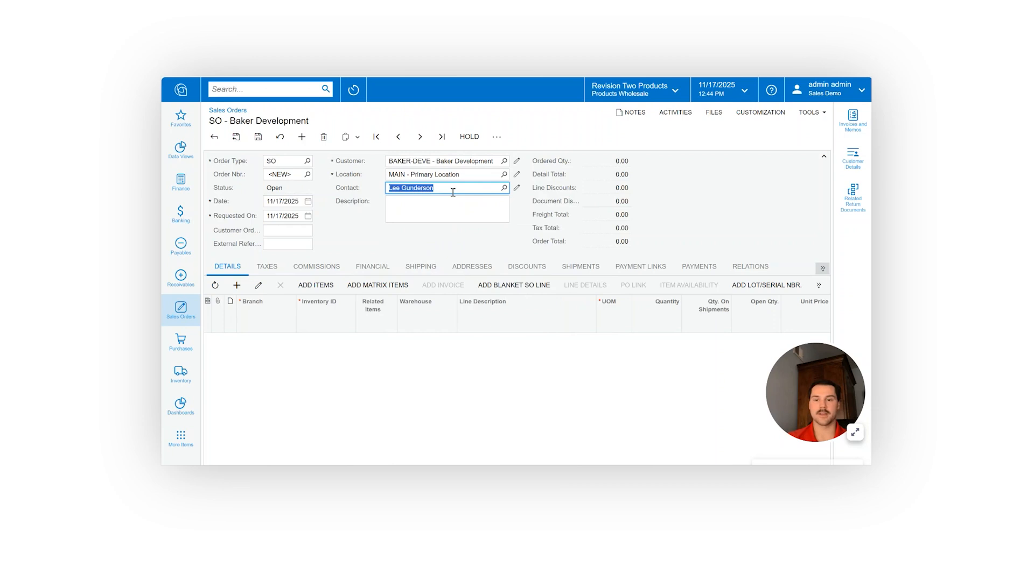
pyautogui.click(504, 189)
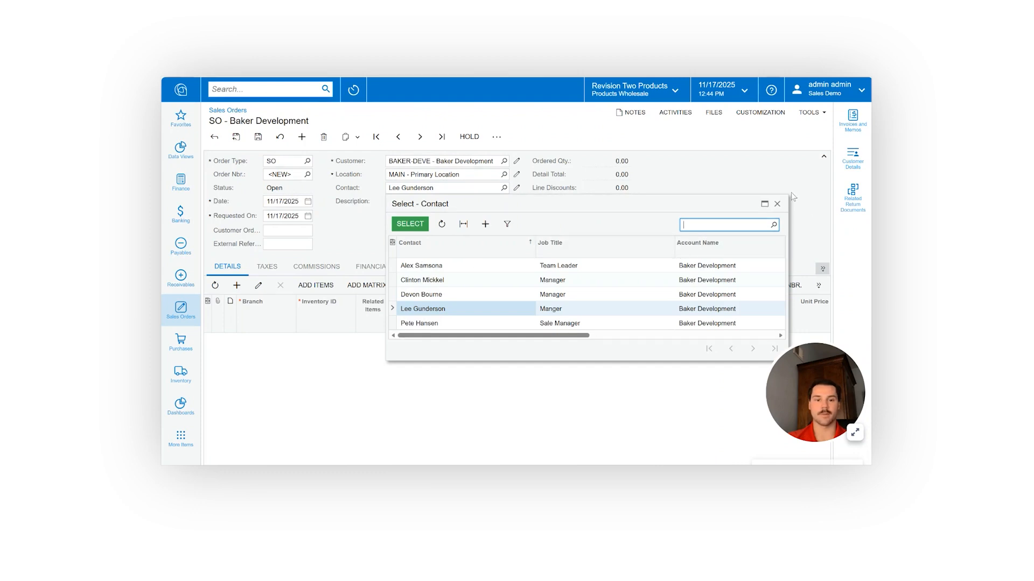
pyautogui.click(776, 203)
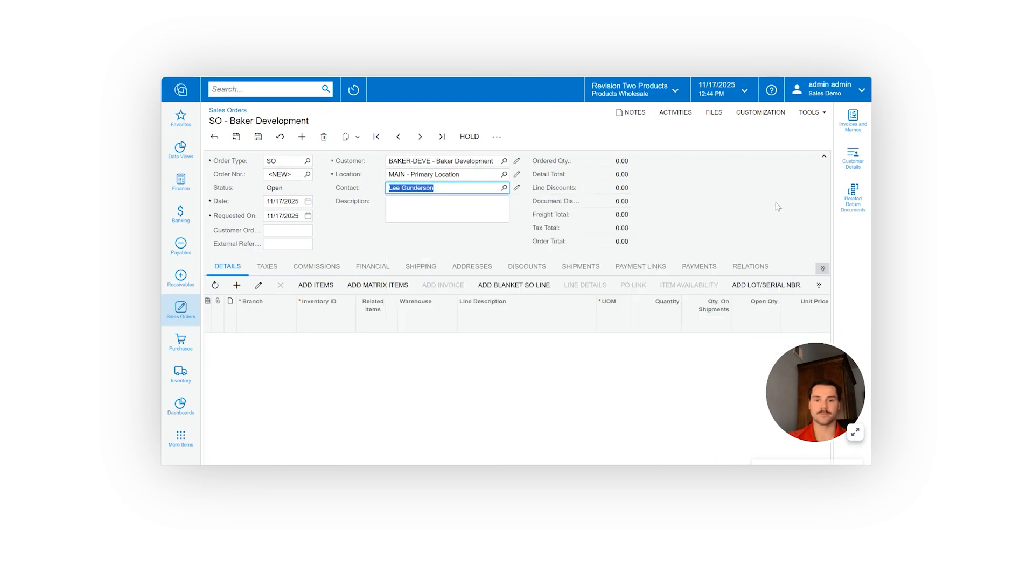
pyautogui.click(418, 215)
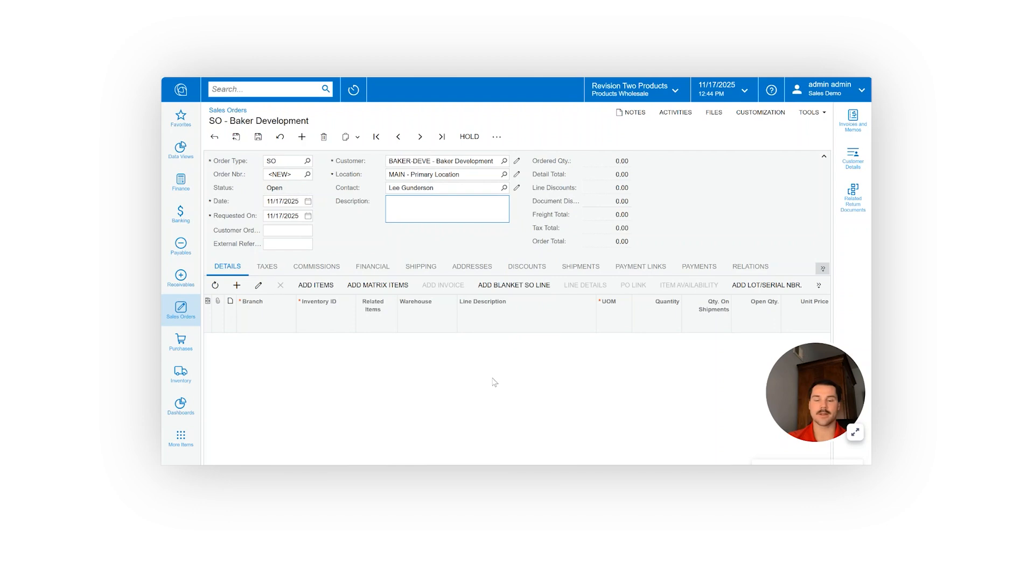
# Add an order line for branch PRODWHOLE with inventory item AACOMPUT01, the Acer Laptop Computer
pyautogui.click(235, 287)
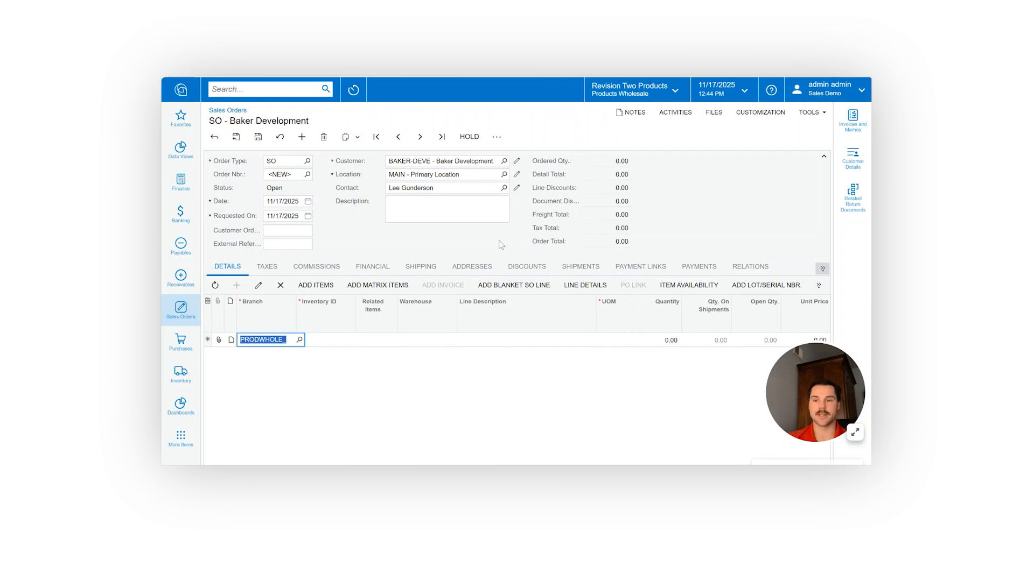
pyautogui.click(301, 342)
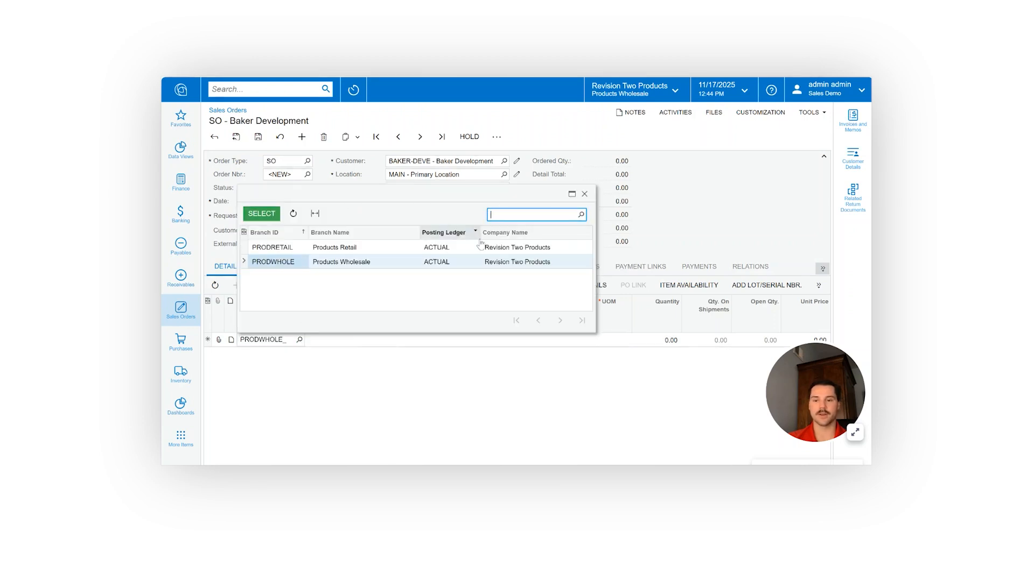
pyautogui.click(584, 194)
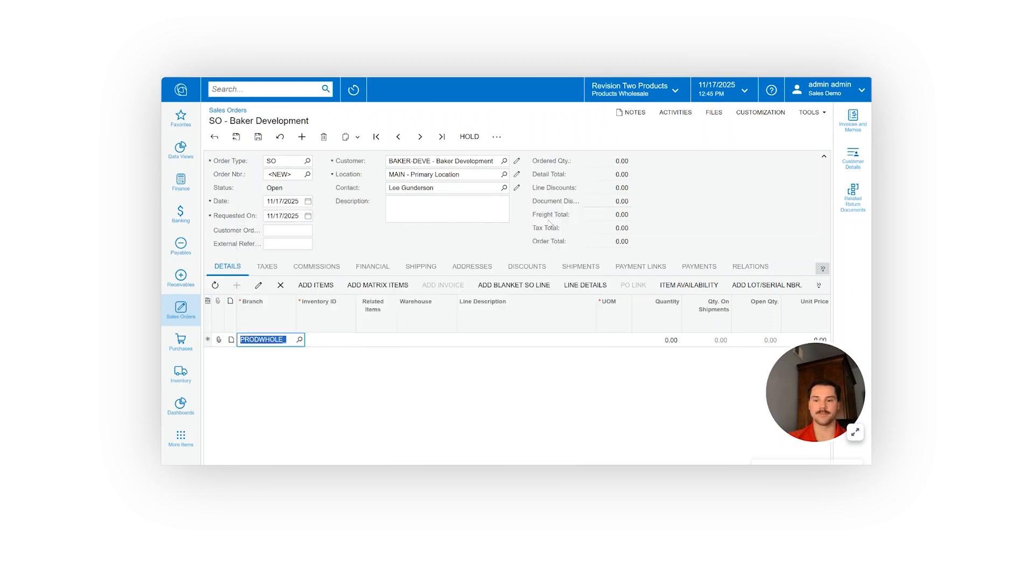
pyautogui.click(346, 340)
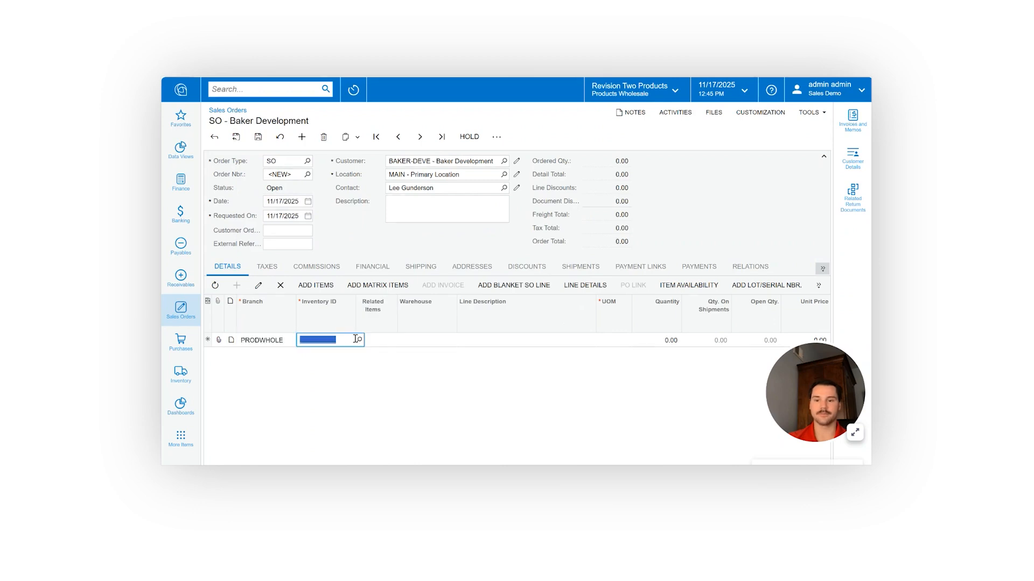
pyautogui.click(358, 339)
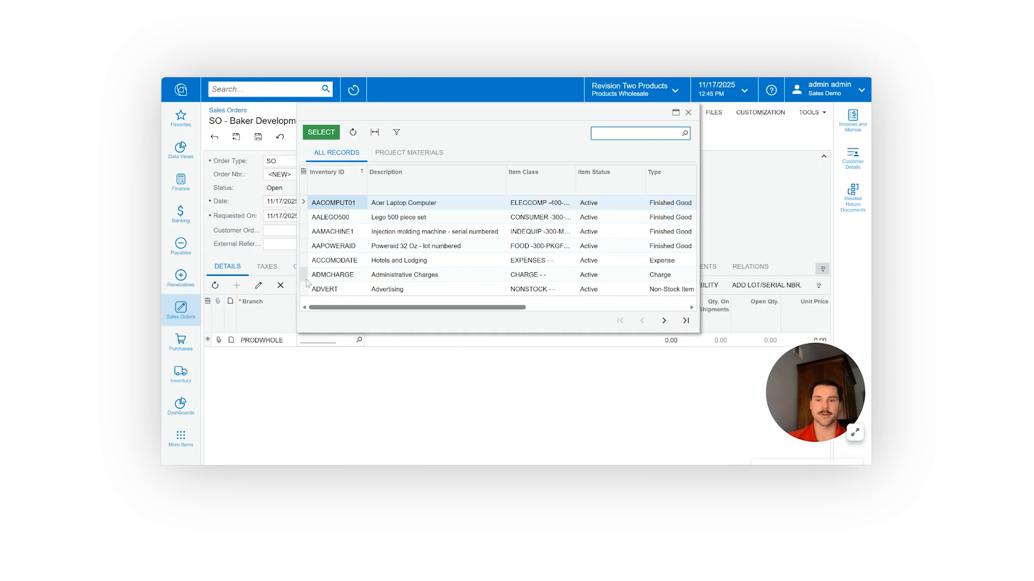
pyautogui.click(321, 132)
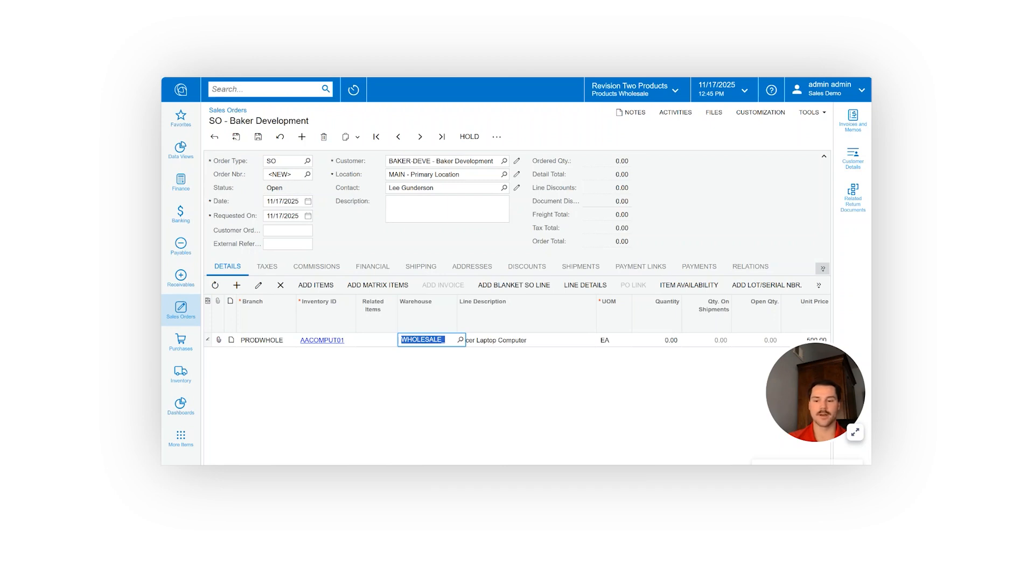
# Review the warehouses available for the laptop line and its line description, keeping the default WHOLESALE warehouse
pyautogui.click(461, 341)
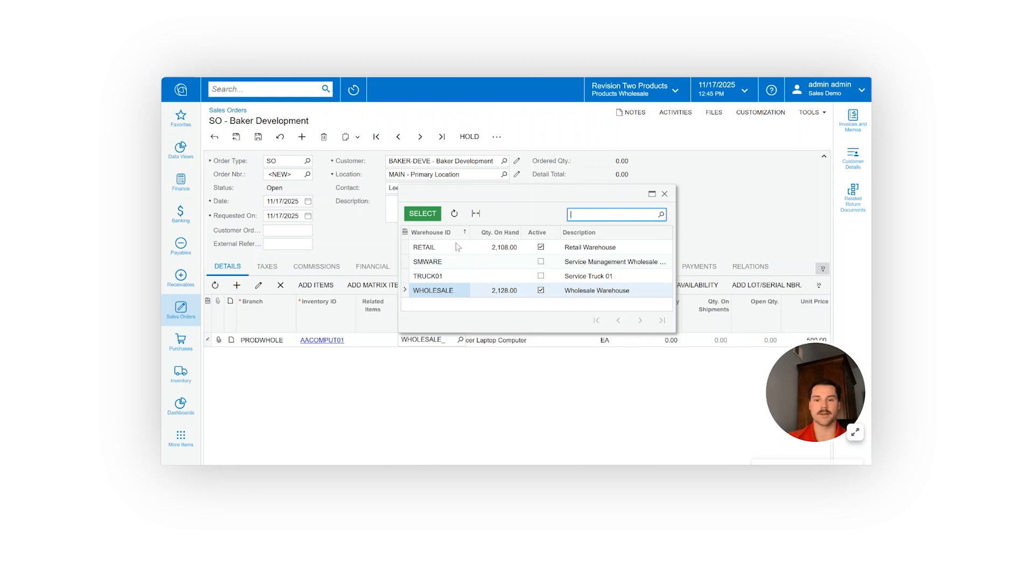
pyautogui.click(665, 194)
pyautogui.click(506, 339)
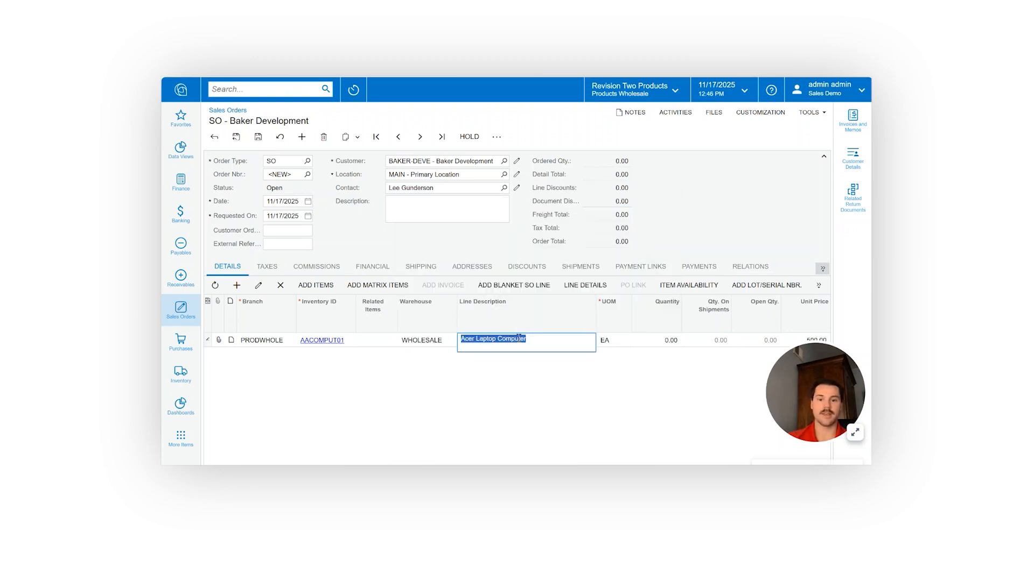
pyautogui.click(548, 339)
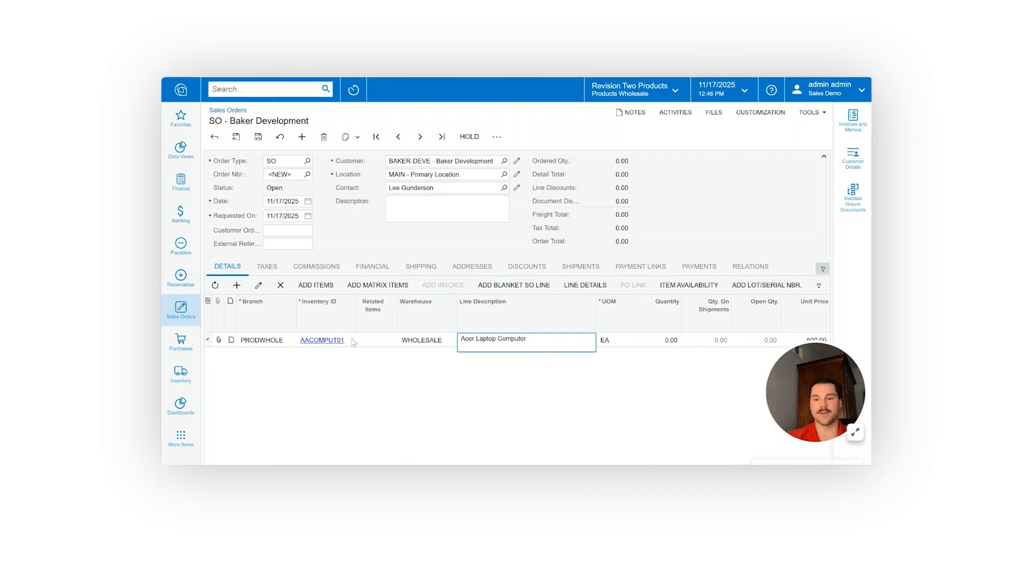
# Keep EA as the laptop line's unit of measure and set its quantity to 20
pyautogui.hscroll(1, 519, 384)
pyautogui.hscroll(3, 519, 384)
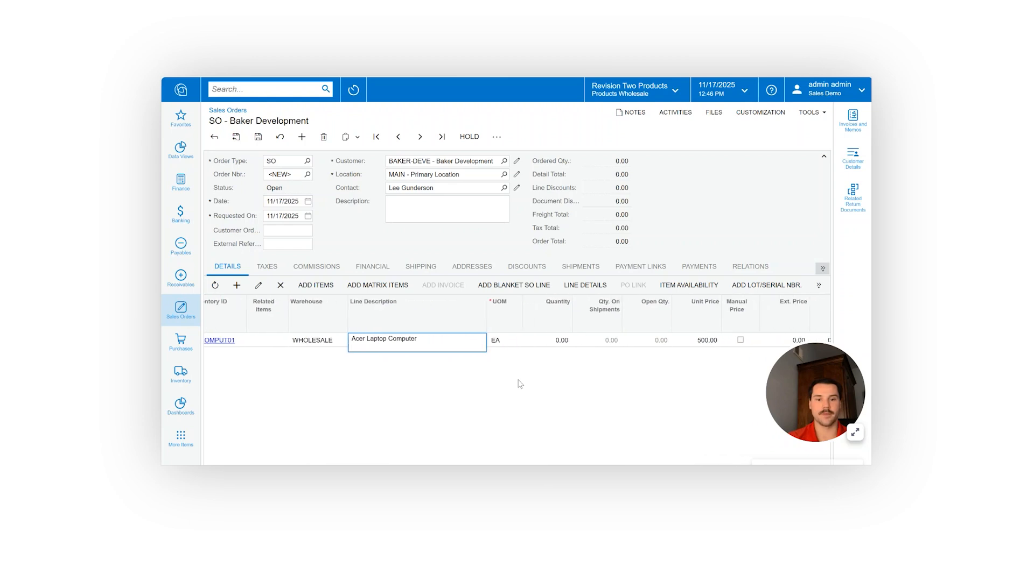
pyautogui.click(485, 341)
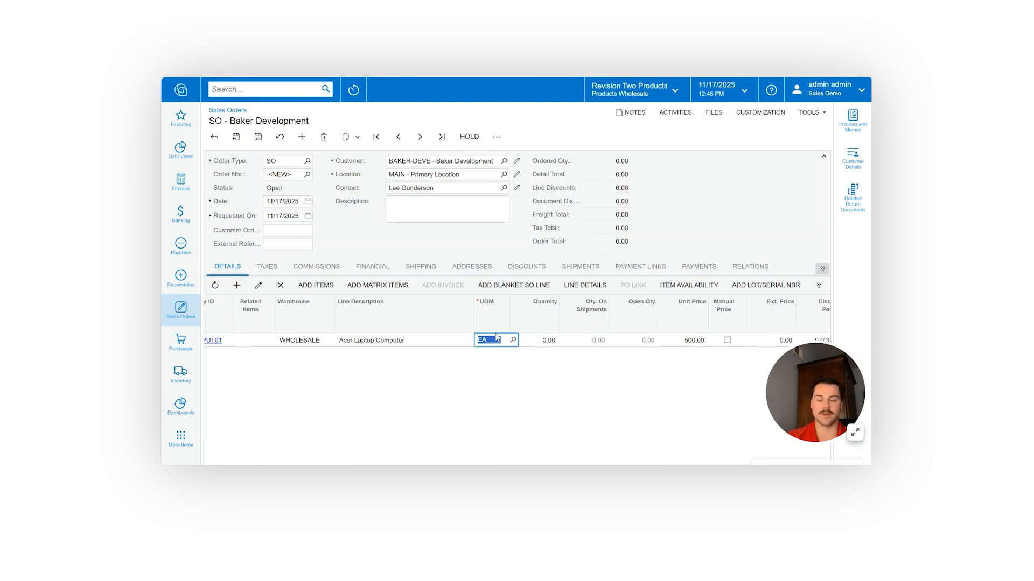
pyautogui.press('Tab')
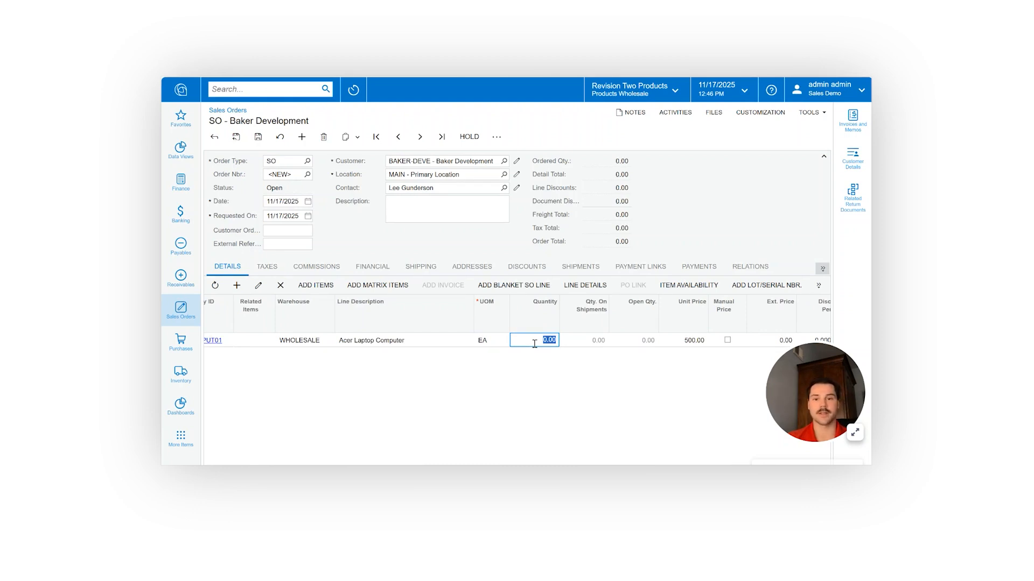
pyautogui.write('20')
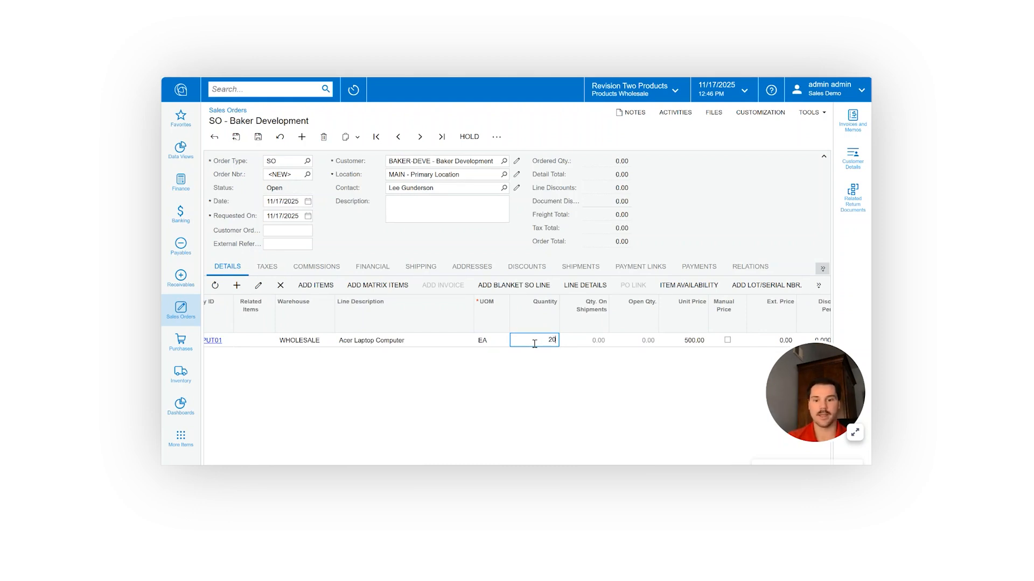
pyautogui.press('Tab')
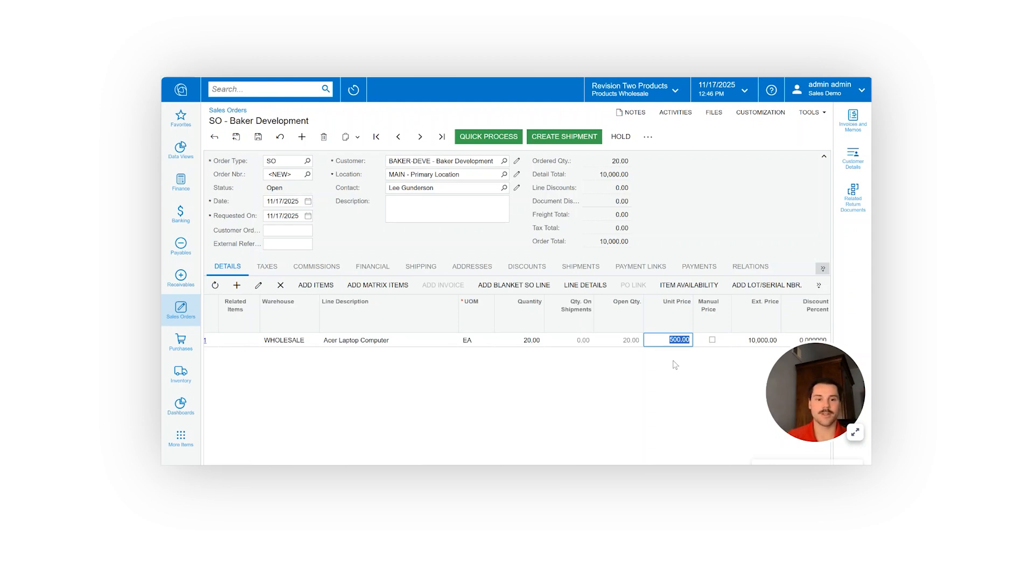
# Set the unit price of the Acer Laptop Computer line to 490
pyautogui.write('49')
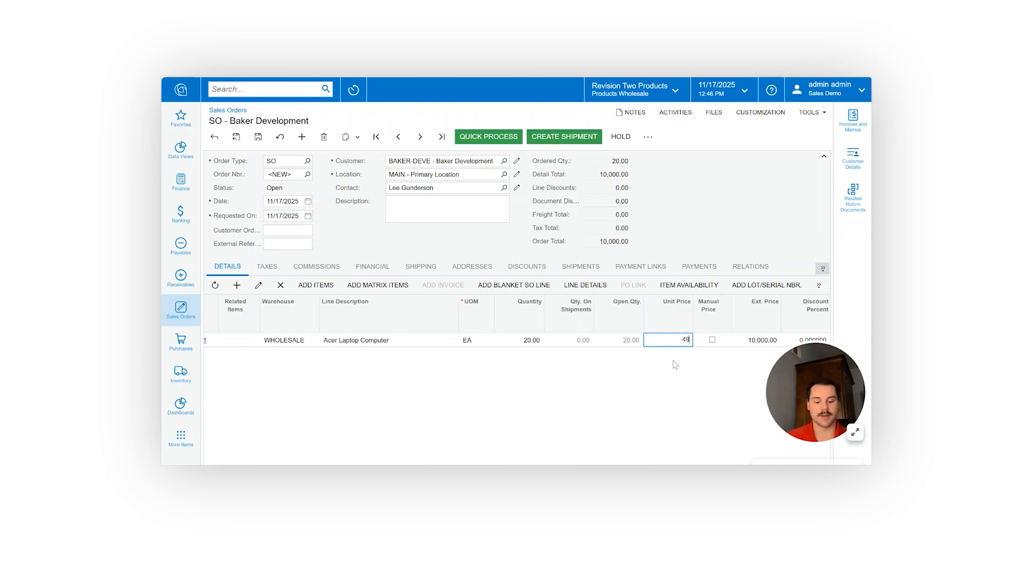
pyautogui.write('0')
pyautogui.press('Tab')
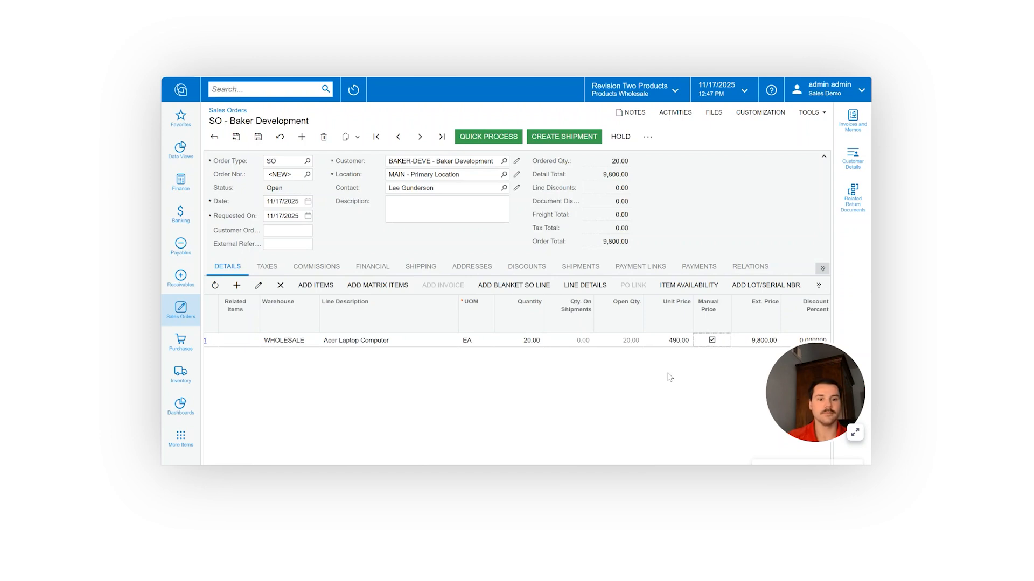
# Examine the laptop line's remaining columns, from manual price and discounts through shipping rule, tax category, commission, dates and drop-ship fields
pyautogui.hscroll(3, 680, 362)
pyautogui.hscroll(1, 695, 361)
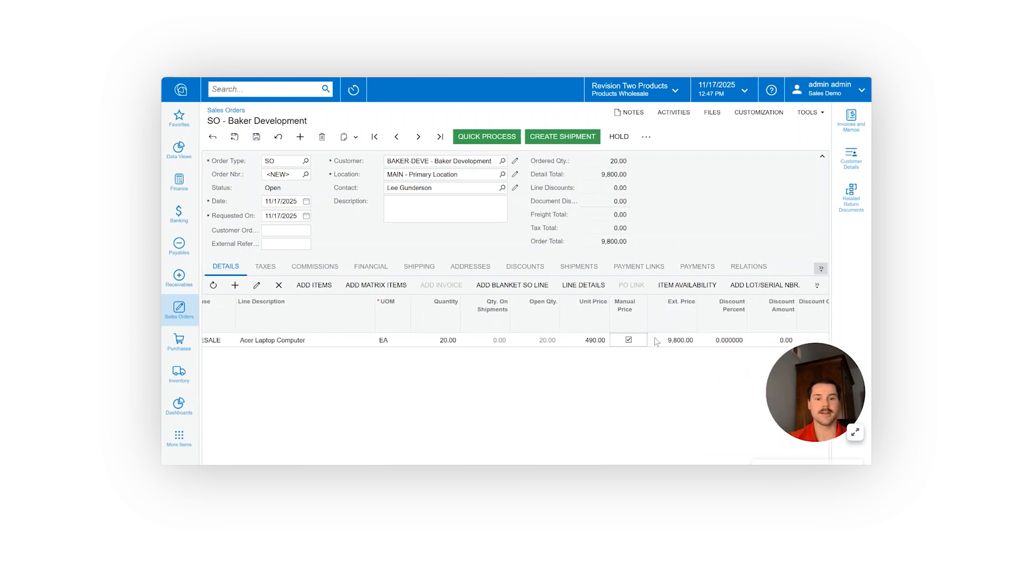
pyautogui.hscroll(1, 572, 349)
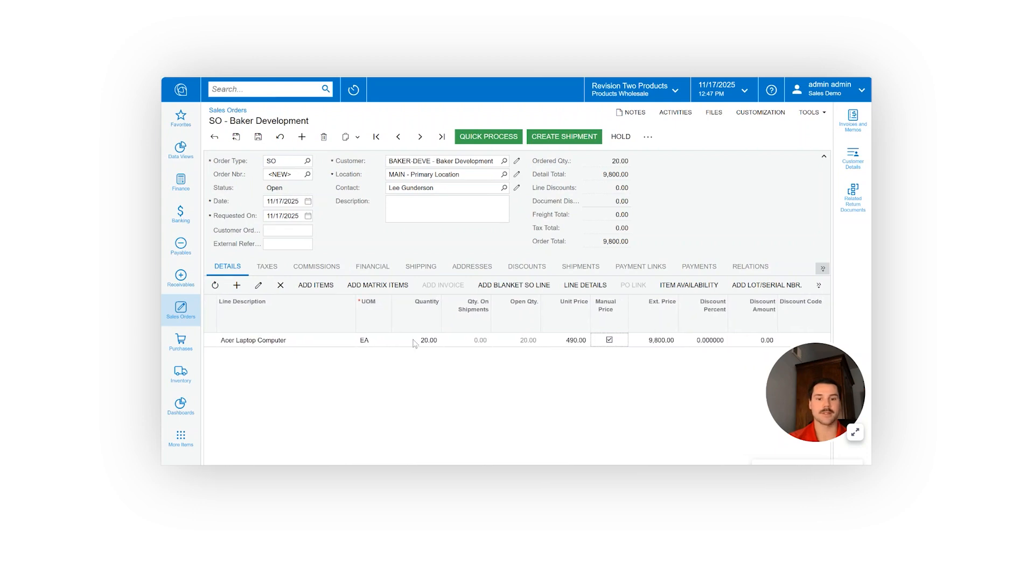
pyautogui.hscroll(1, 654, 368)
pyautogui.hscroll(6, 655, 368)
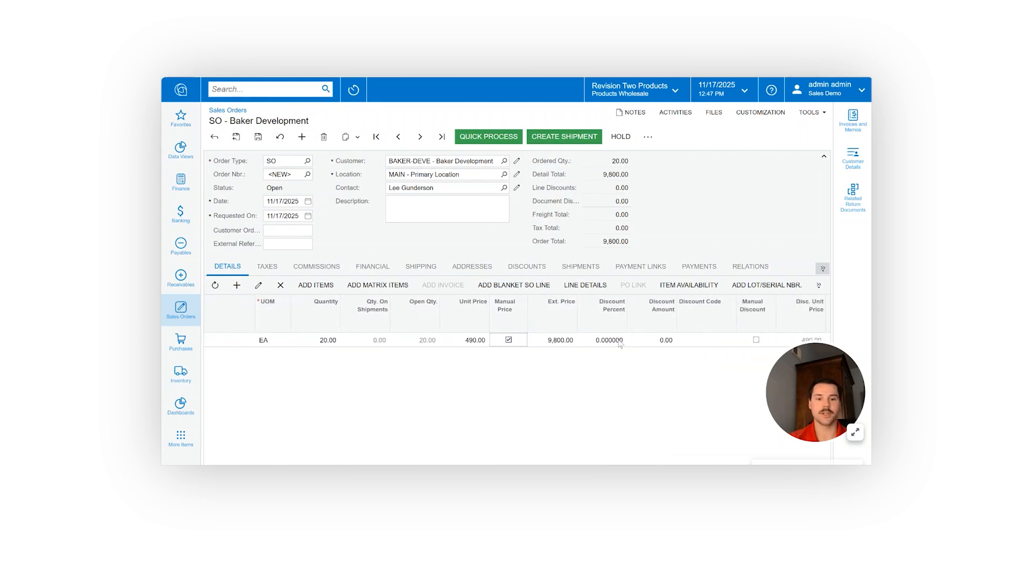
pyautogui.hscroll(5, 565, 341)
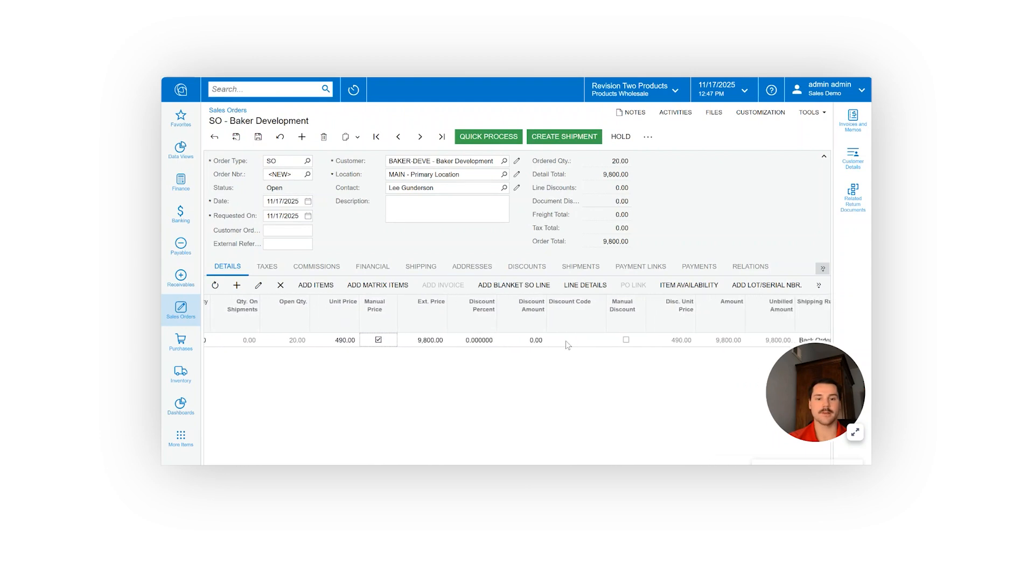
pyautogui.hscroll(5, 639, 376)
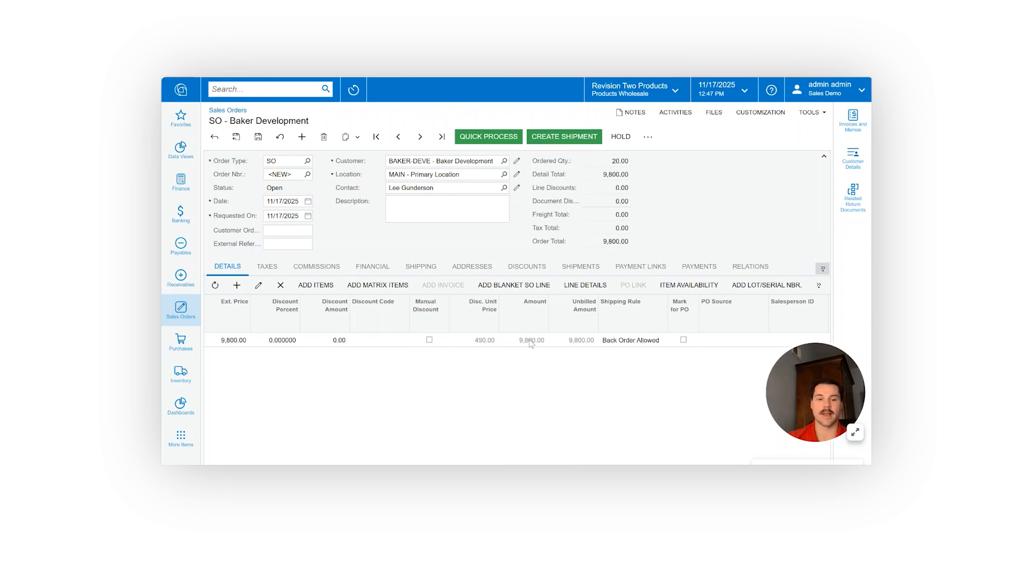
pyautogui.hscroll(1, 531, 345)
pyautogui.hscroll(7, 530, 345)
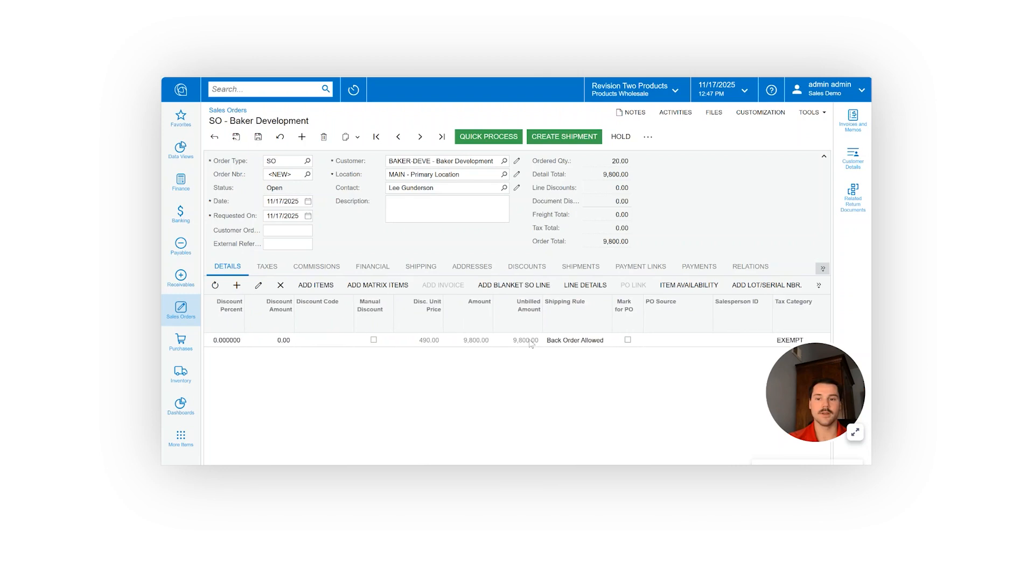
pyautogui.hscroll(8, 530, 344)
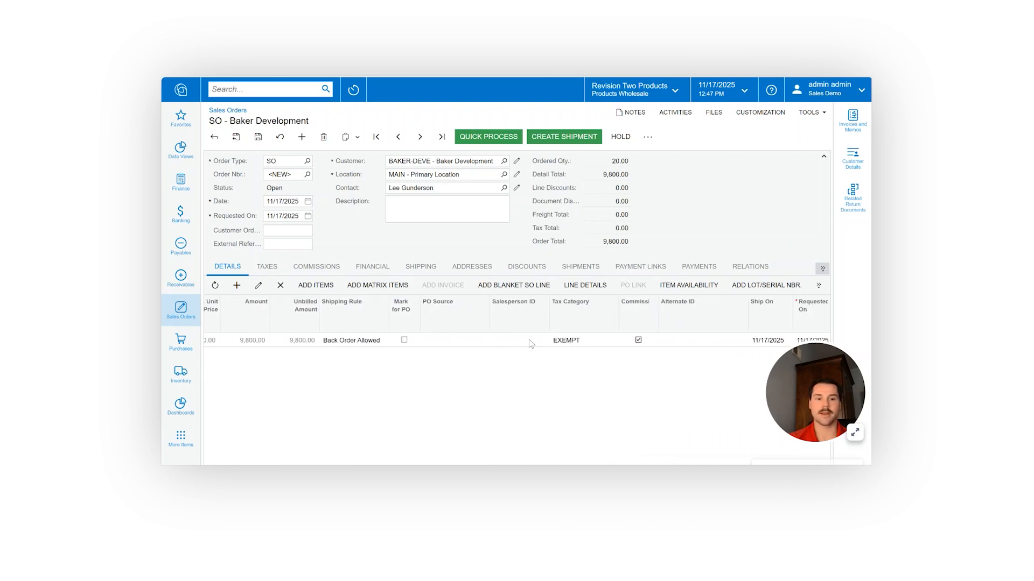
pyautogui.hscroll(4, 530, 343)
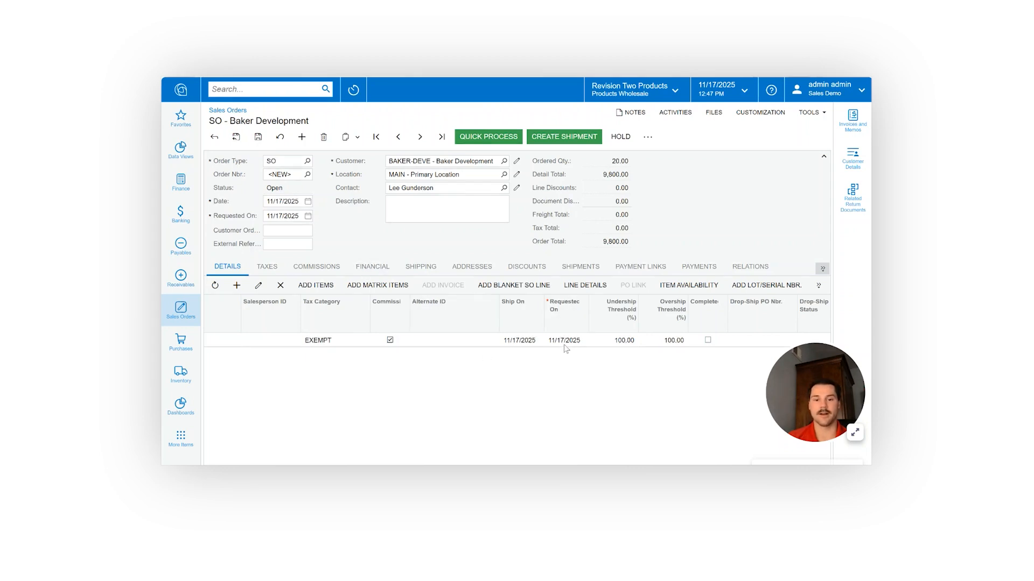
pyautogui.hscroll(4, 565, 364)
pyautogui.hscroll(2, 565, 368)
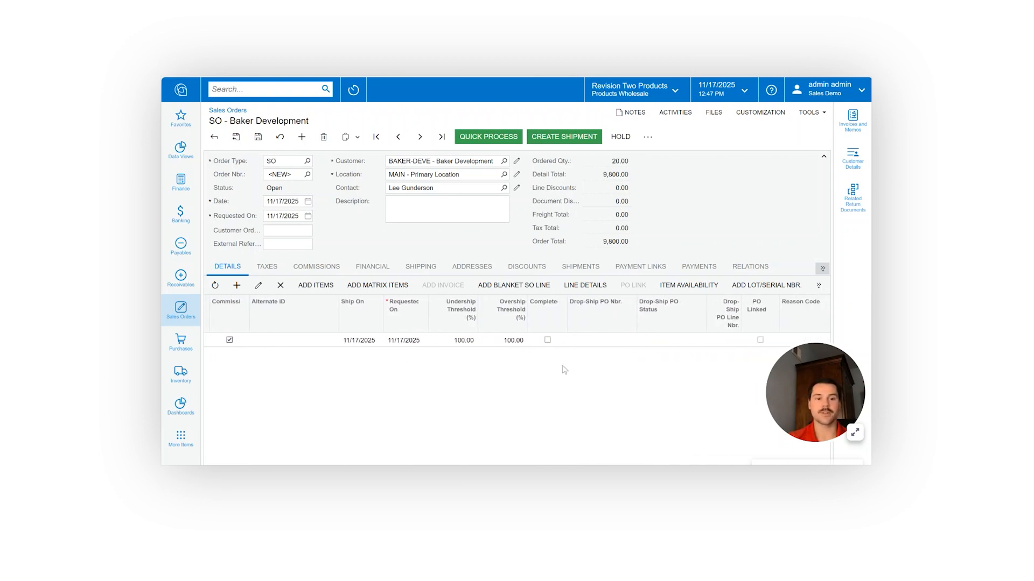
# Save the new sales order with its laptop line
pyautogui.click(258, 137)
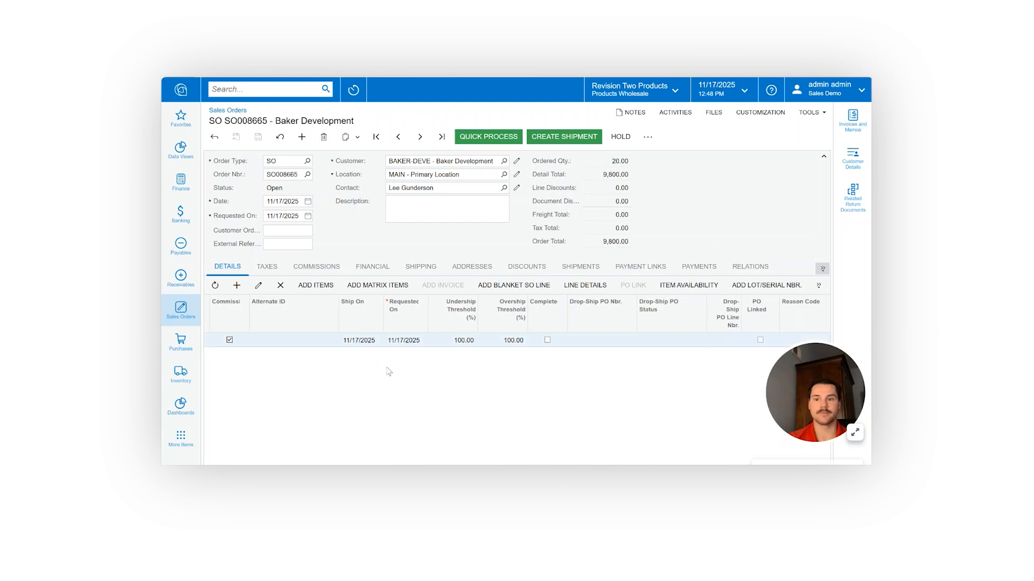
pyautogui.hscroll(-10, 387, 369)
pyautogui.hscroll(-10, 388, 372)
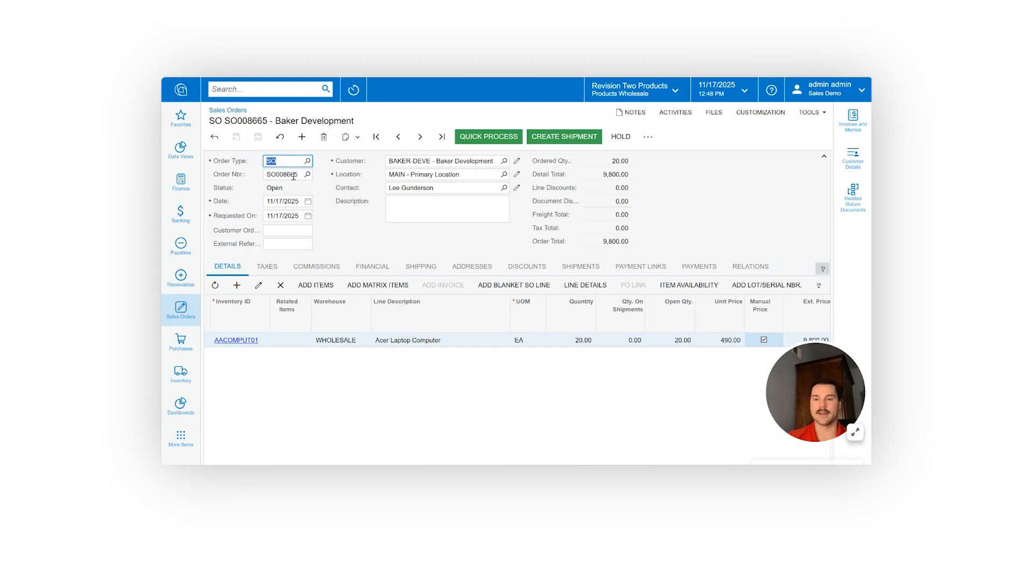
# Review the saved order's tax entries and its commission settings, including the default salesperson
pyautogui.click(362, 249)
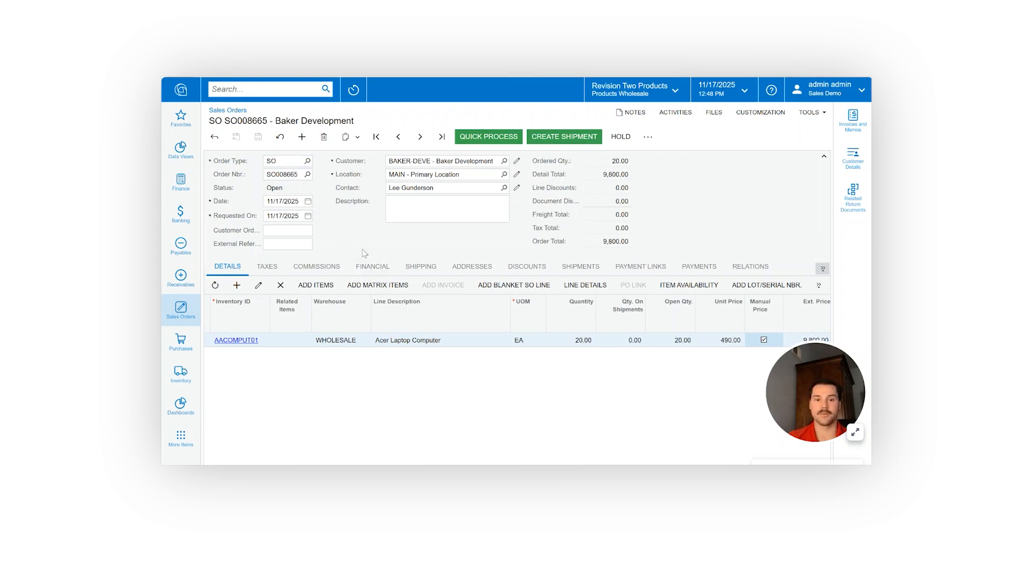
pyautogui.click(258, 269)
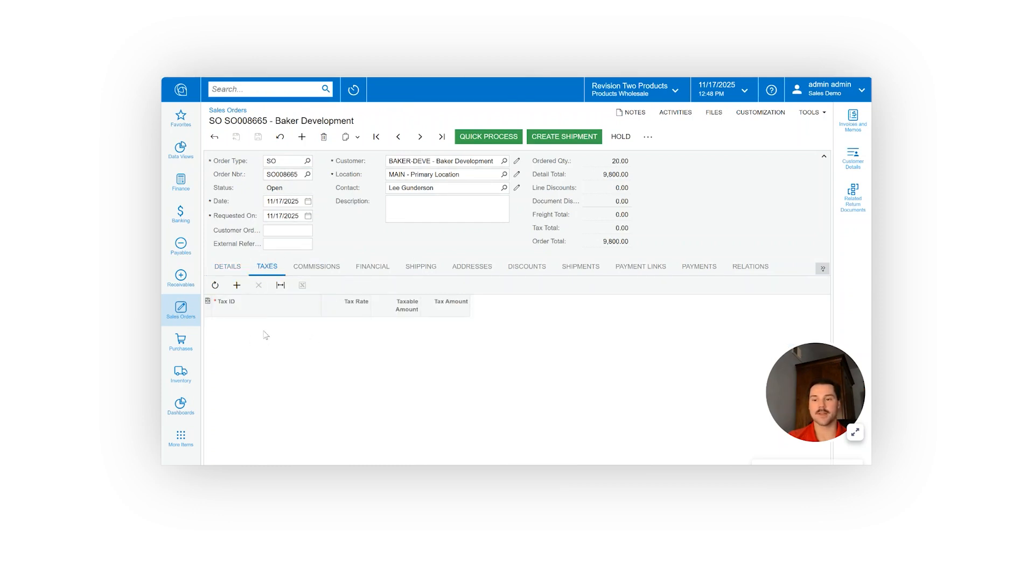
pyautogui.click(327, 272)
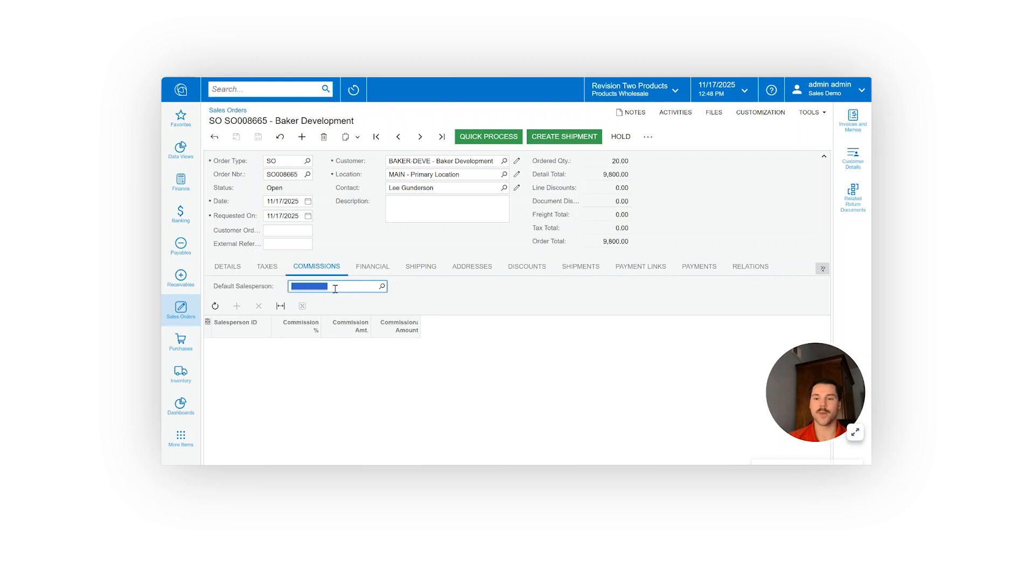
# Assign salesperson SP0001 to the laptop line in the order details and save the order
pyautogui.click(228, 269)
pyautogui.hscroll(5, 380, 409)
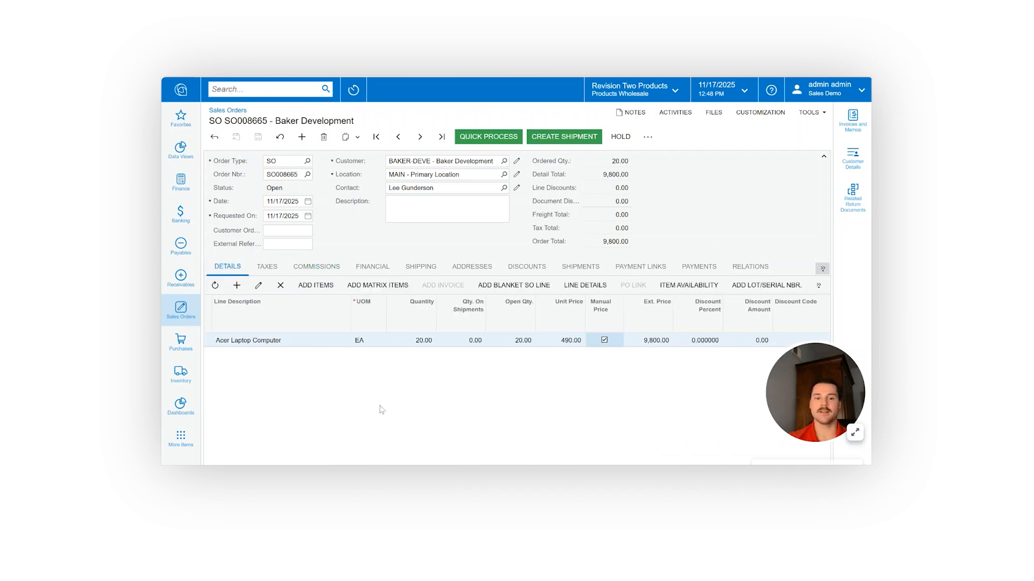
pyautogui.hscroll(10, 382, 410)
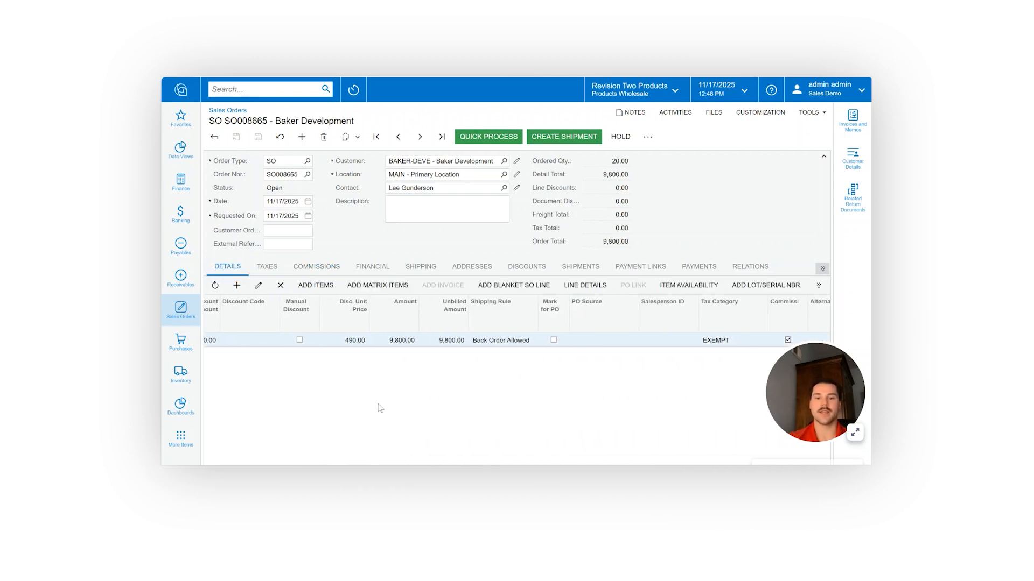
pyautogui.hscroll(10, 379, 408)
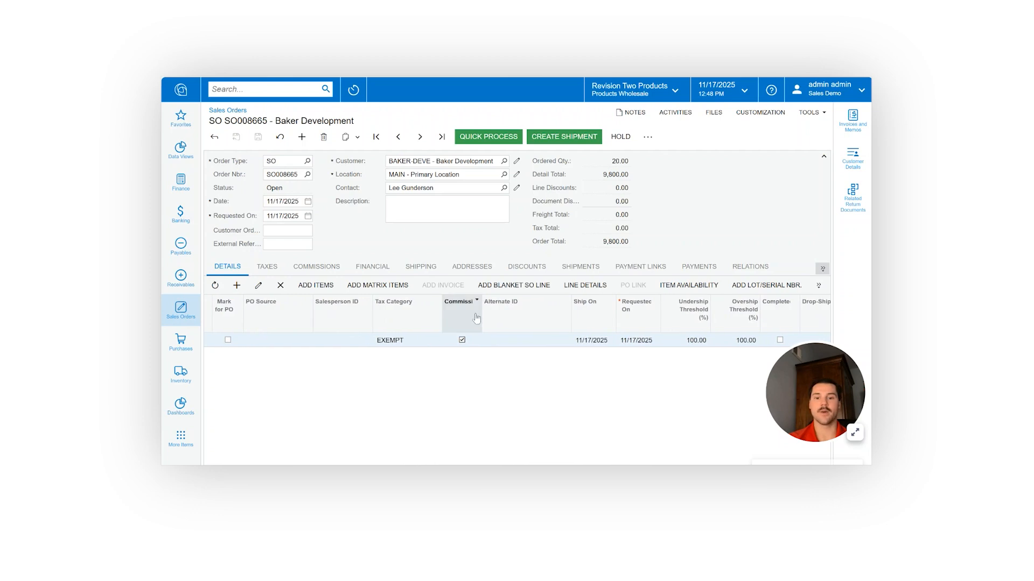
pyautogui.hscroll(1, 460, 347)
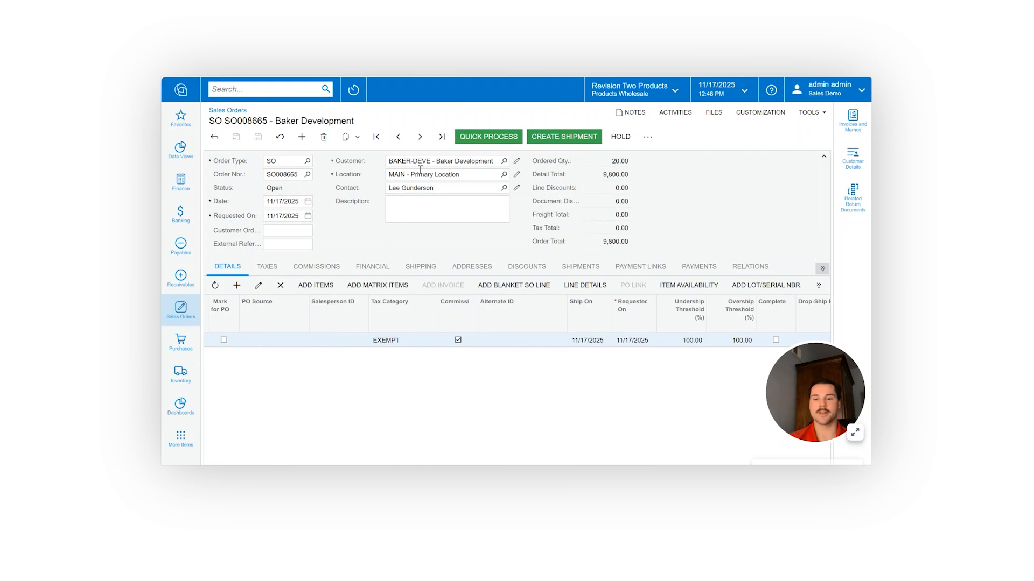
pyautogui.click(323, 340)
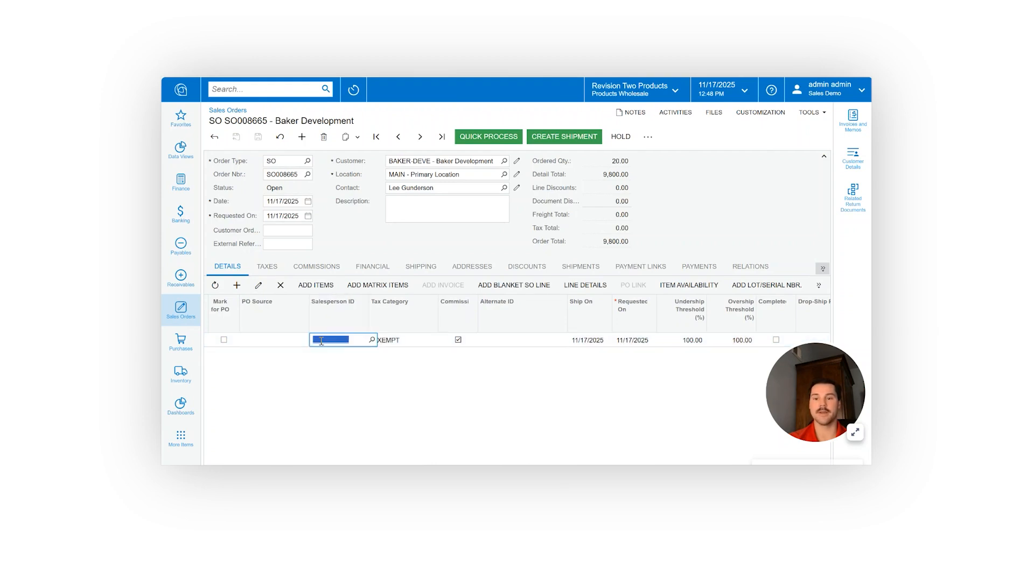
pyautogui.click(370, 339)
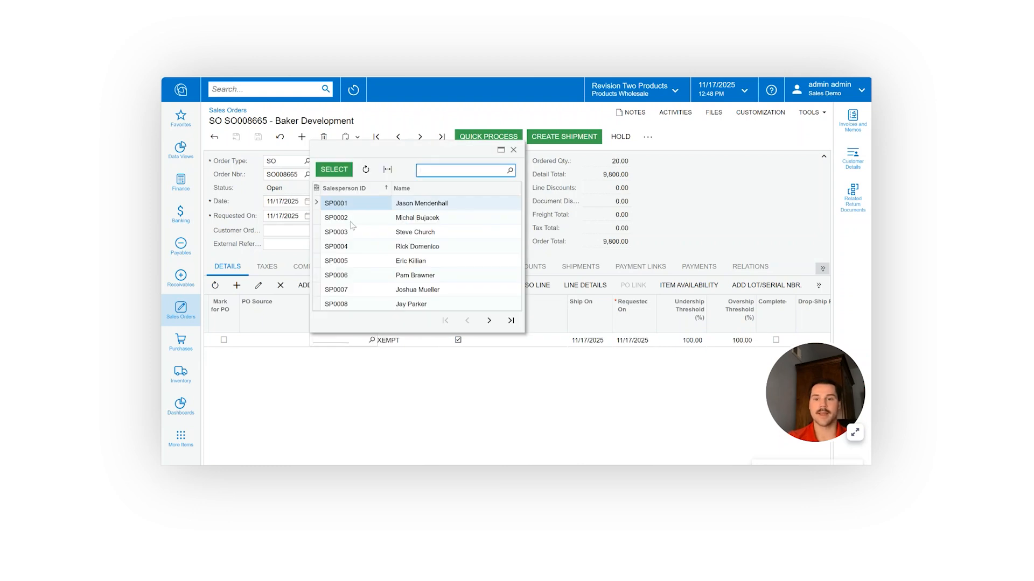
pyautogui.click(331, 169)
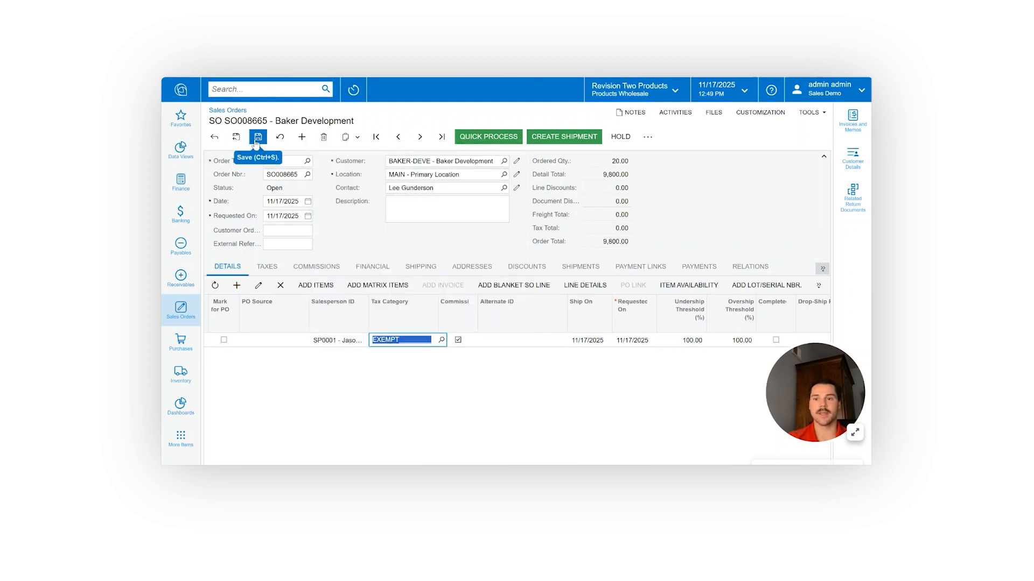
pyautogui.click(292, 282)
# Review the order's commission entry and financial information, look through the available payment terms, and keep 30D
pyautogui.click(316, 266)
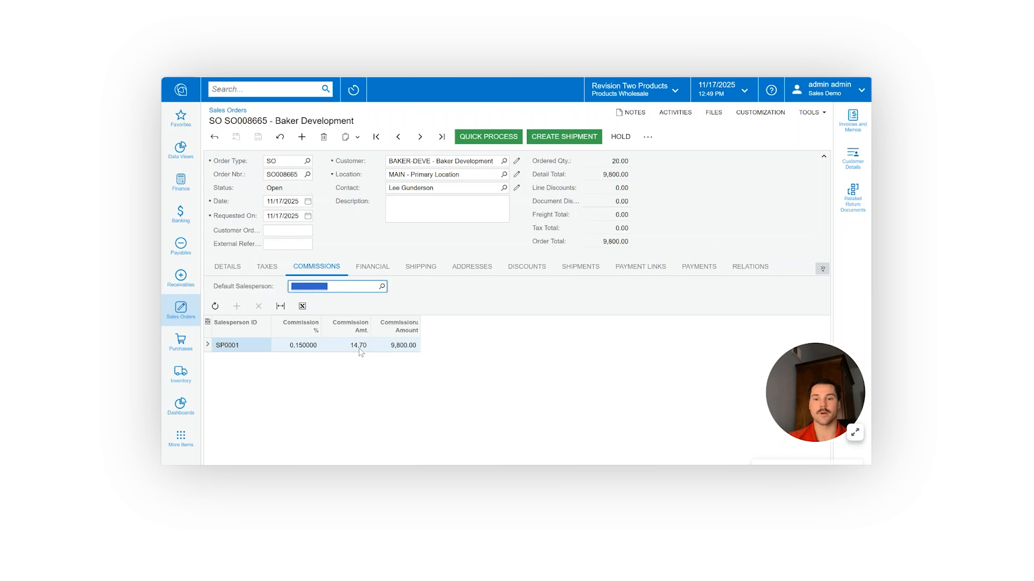
pyautogui.click(375, 265)
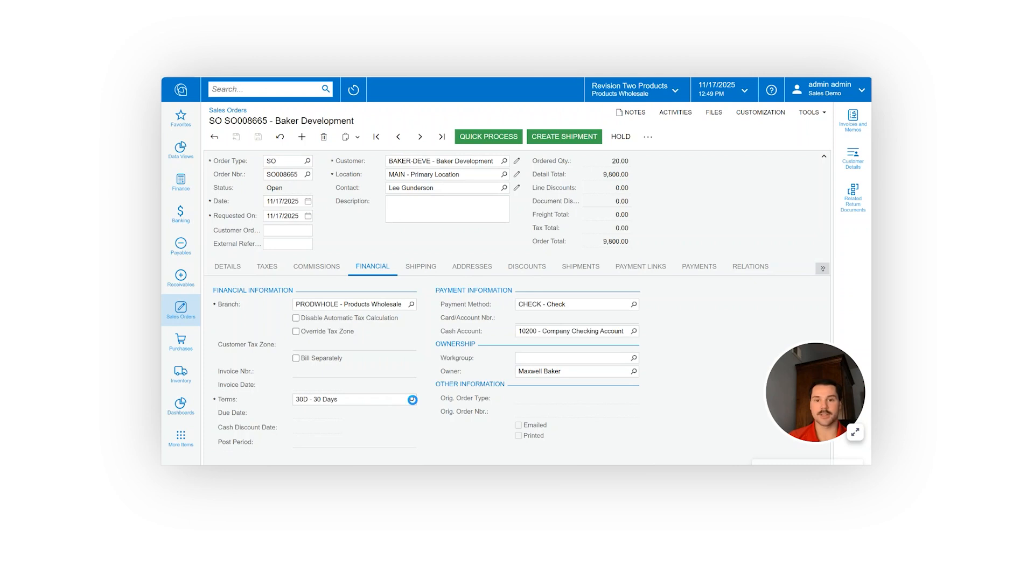
pyautogui.click(412, 400)
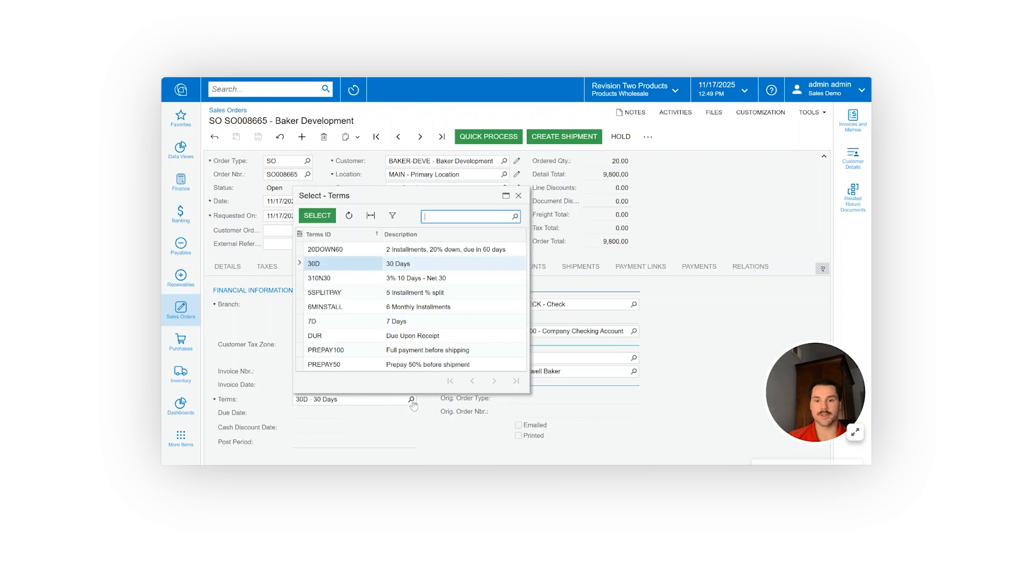
pyautogui.click(519, 196)
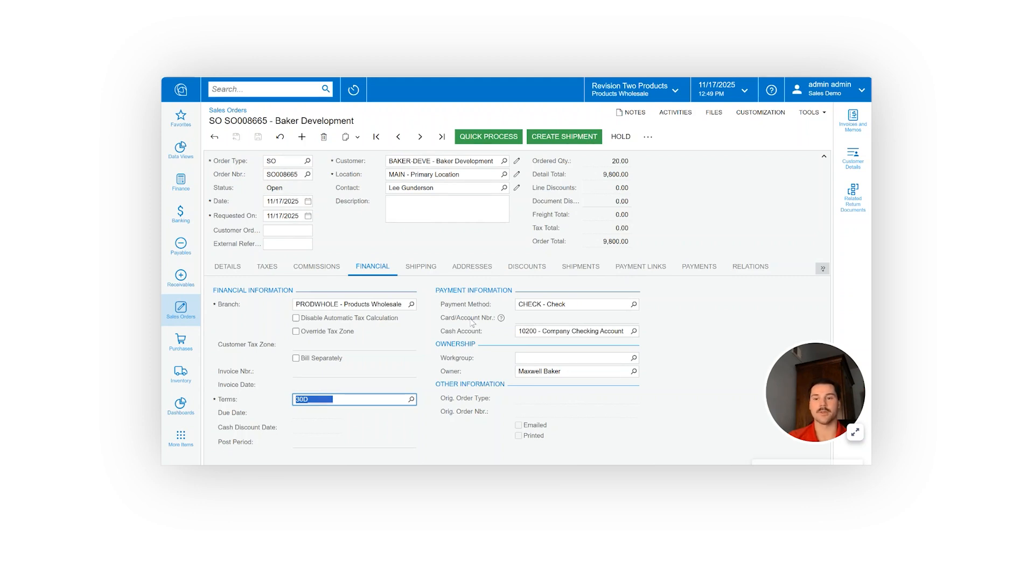
# Review the order's shipping settings and the available shipping rules, keeping Back Order Allowed
pyautogui.click(426, 269)
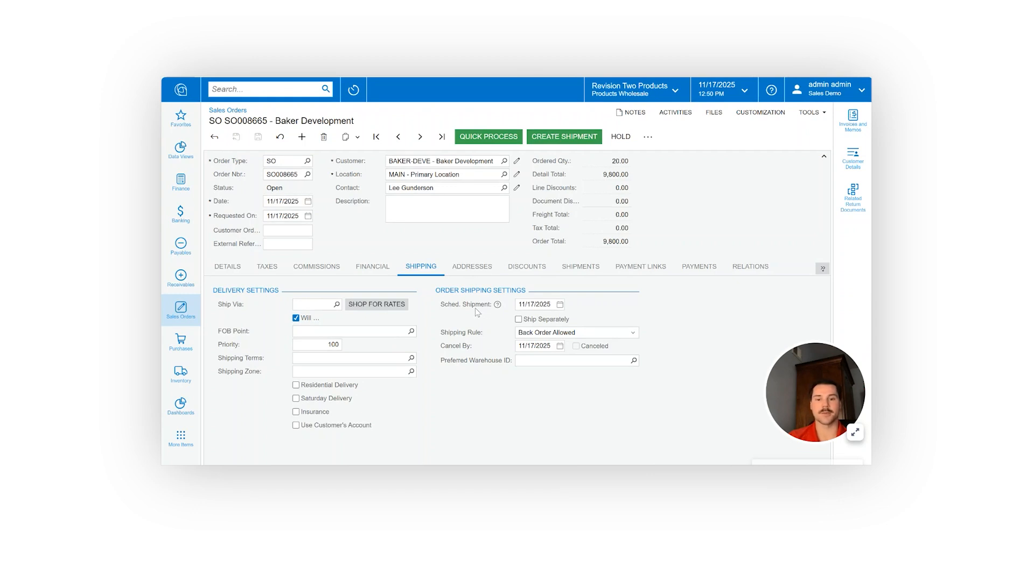
pyautogui.click(559, 336)
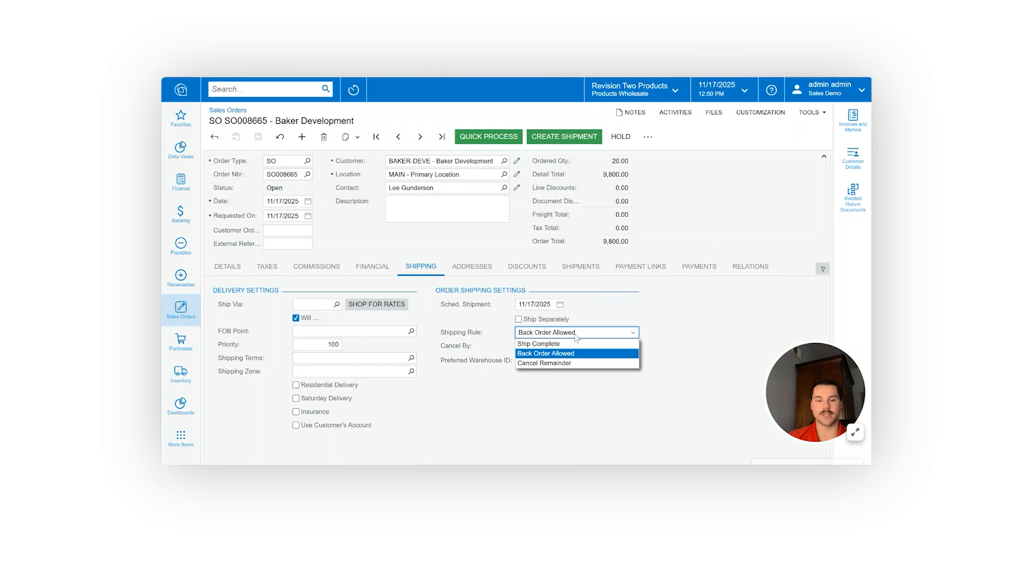
pyautogui.click(697, 341)
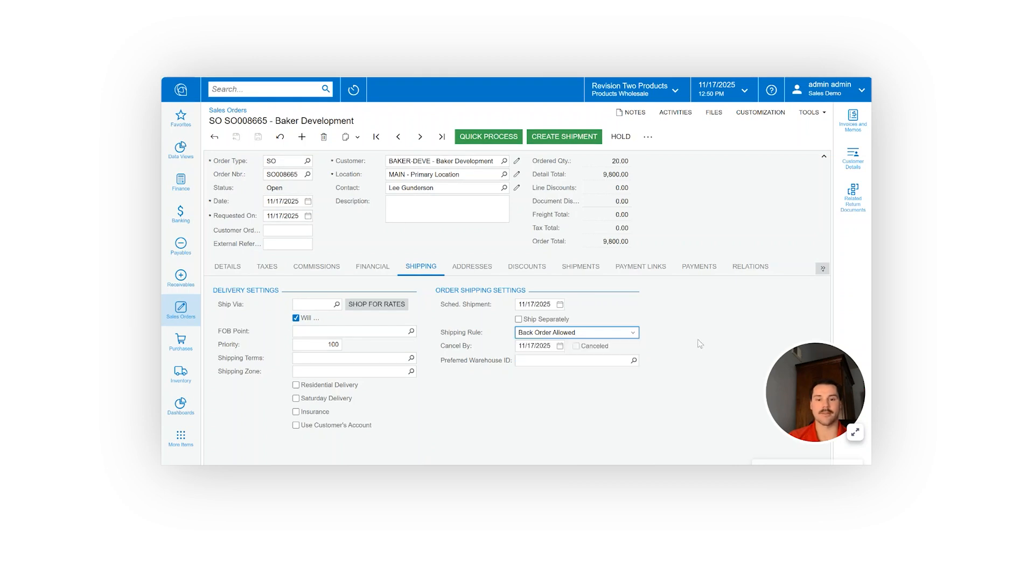
# Enable the contact override and the address override for the order's ship-to information
pyautogui.click(484, 271)
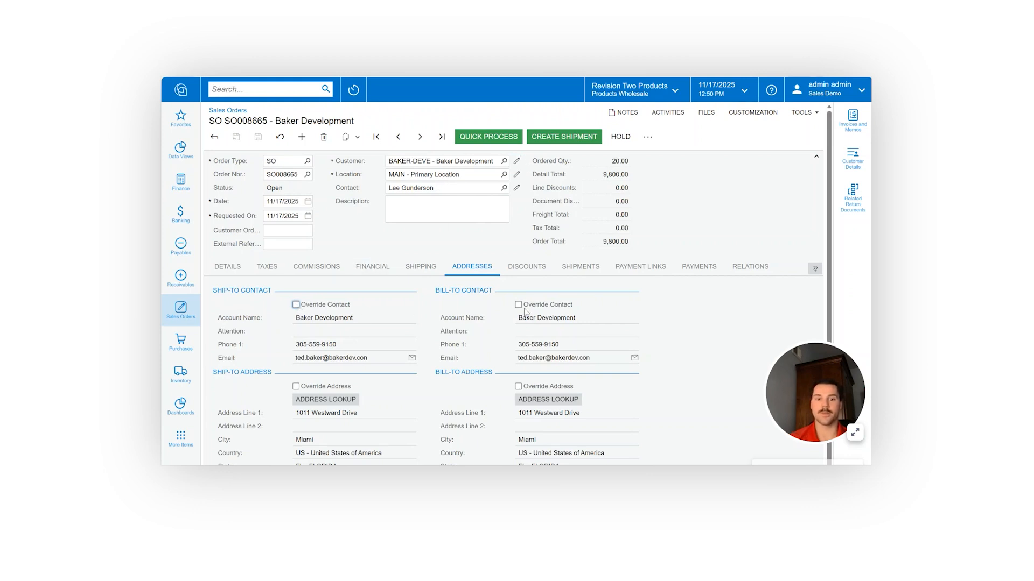
pyautogui.click(296, 305)
pyautogui.click(368, 319)
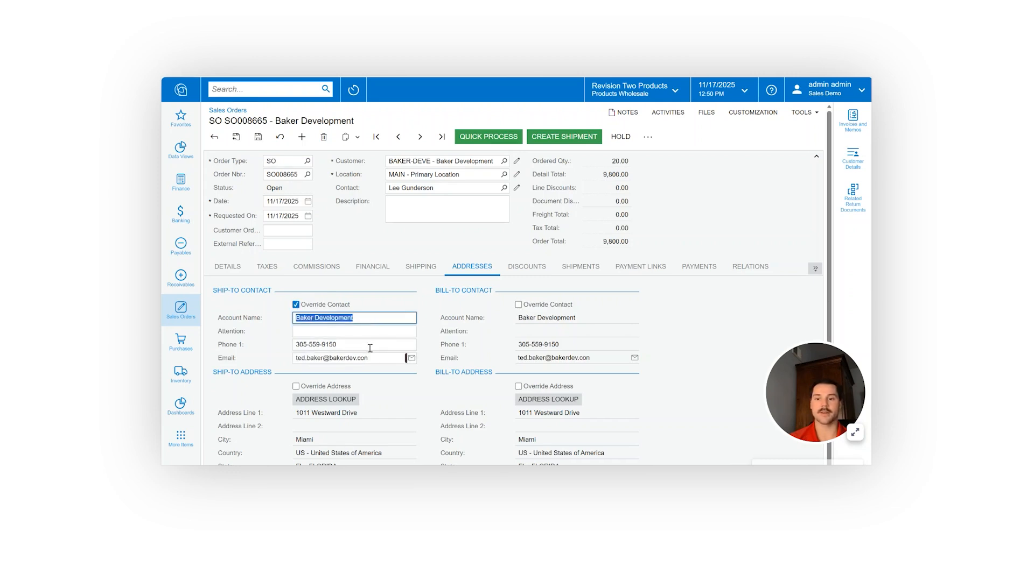
pyautogui.click(296, 386)
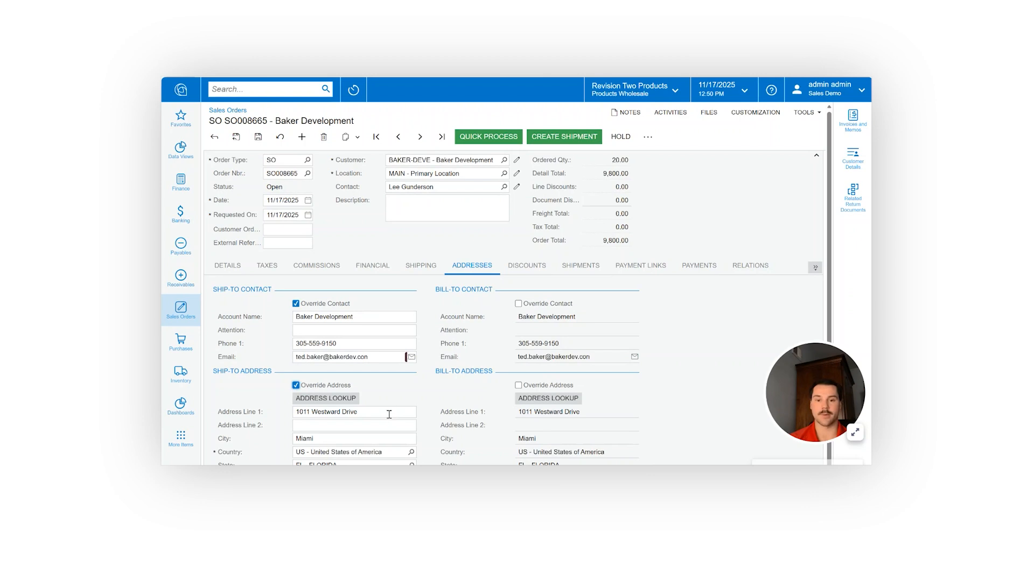
# Look over the order's discounts and shipments, return to the line details, and save the order
pyautogui.click(530, 269)
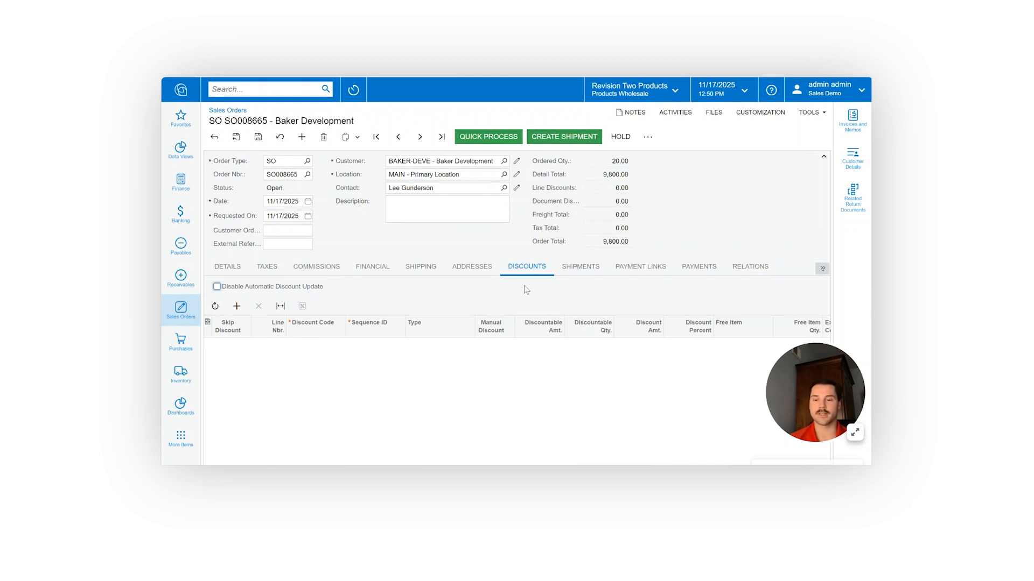
pyautogui.click(596, 269)
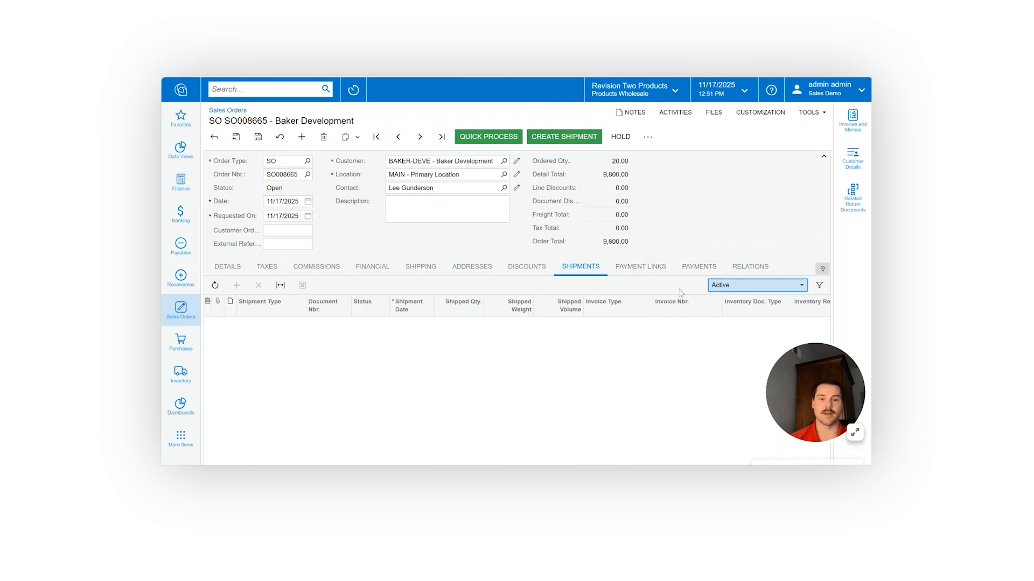
pyautogui.click(231, 267)
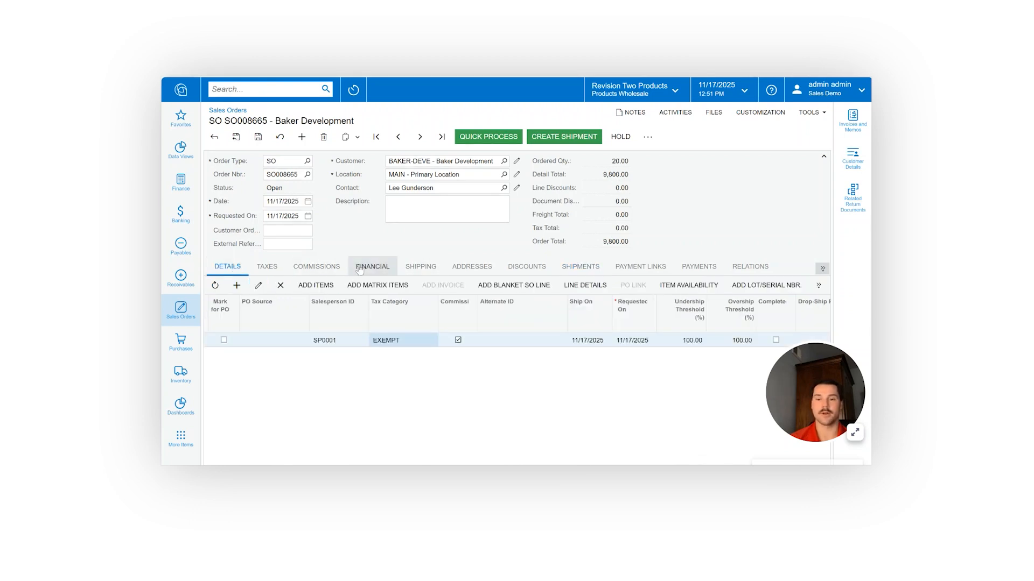
pyautogui.click(259, 138)
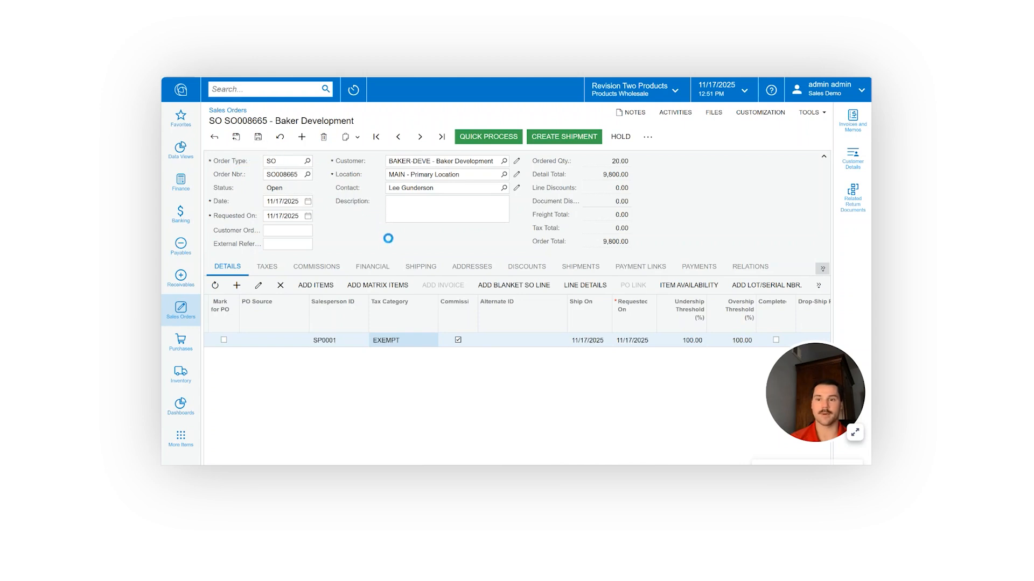